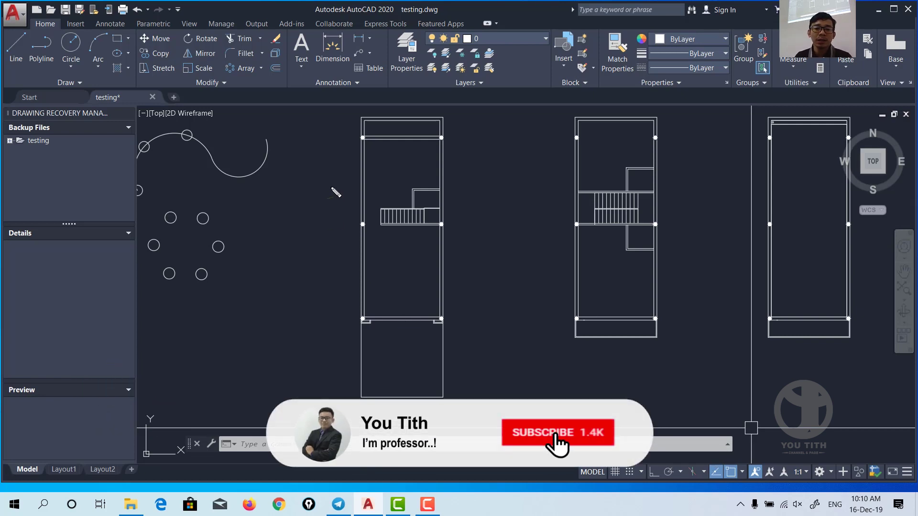
# - Sketch a yellow note mark over the floor-plan drawing with the screen pen
pyautogui.moveTo(284, 112)
pyautogui.mouseDown()
pyautogui.moveTo(310, 173)
pyautogui.moveTo(321, 144)
pyautogui.mouseUp()
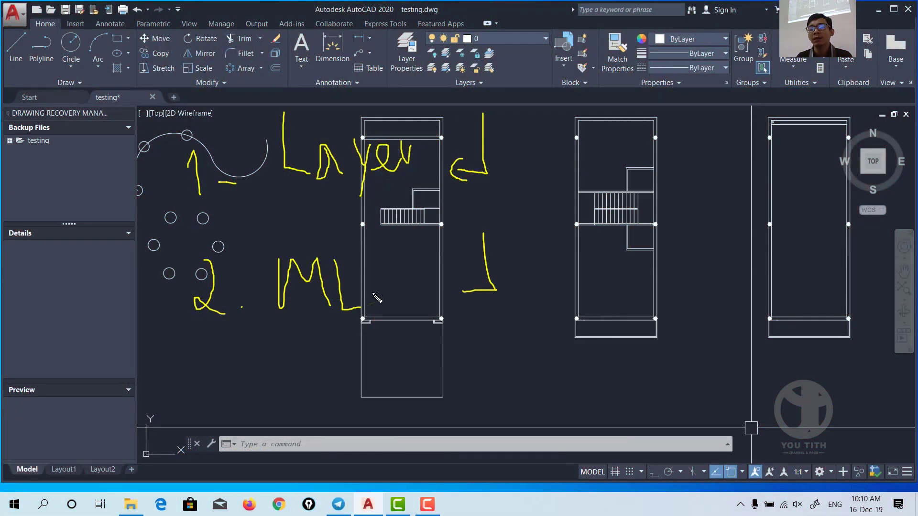
# - Finish handwriting the '2. MLine' note beneath '1- Layer' on the drawing
pyautogui.moveTo(370, 283)
pyautogui.mouseDown()
pyautogui.moveTo(373, 311)
pyautogui.moveTo(432, 306)
pyautogui.mouseUp()
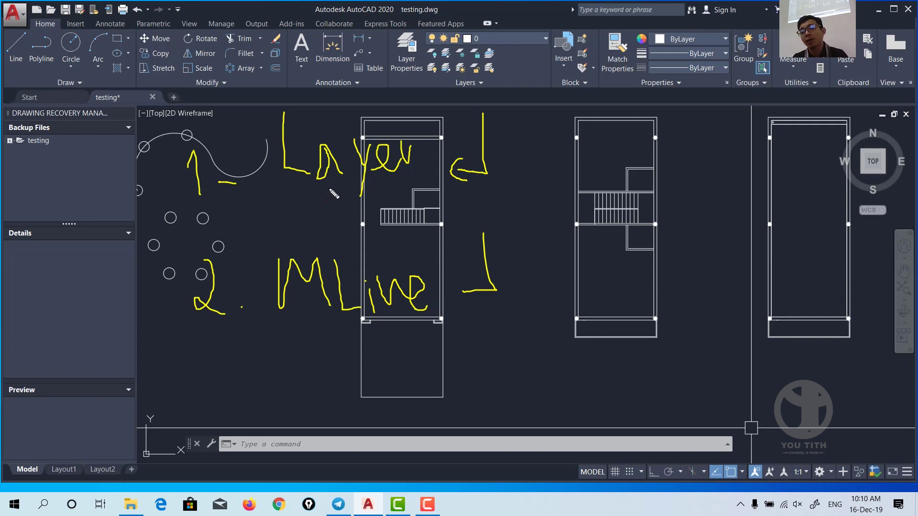
# - Draw two red underlines under 'Layer', one under 'MLine', and a stroke beside the middle plan
pyautogui.moveTo(278, 186); pyautogui.dragTo(395, 187)
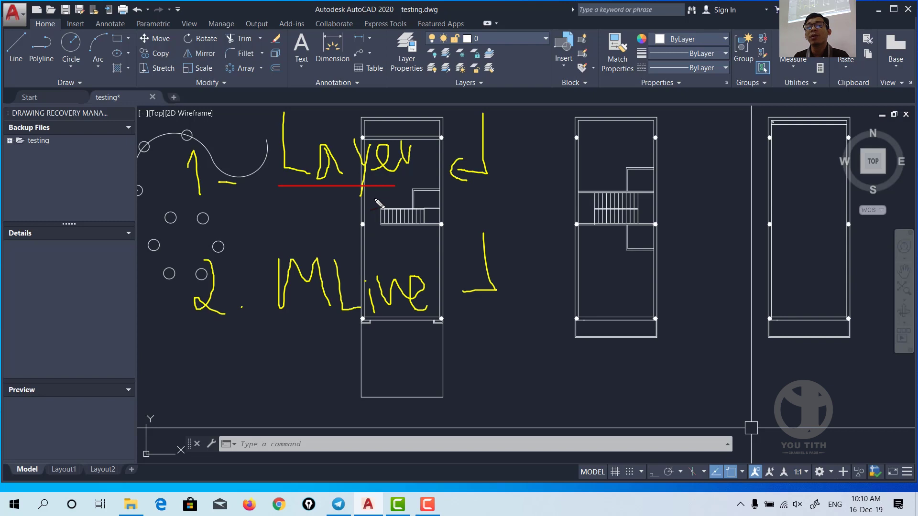
pyautogui.moveTo(286, 194); pyautogui.dragTo(408, 192)
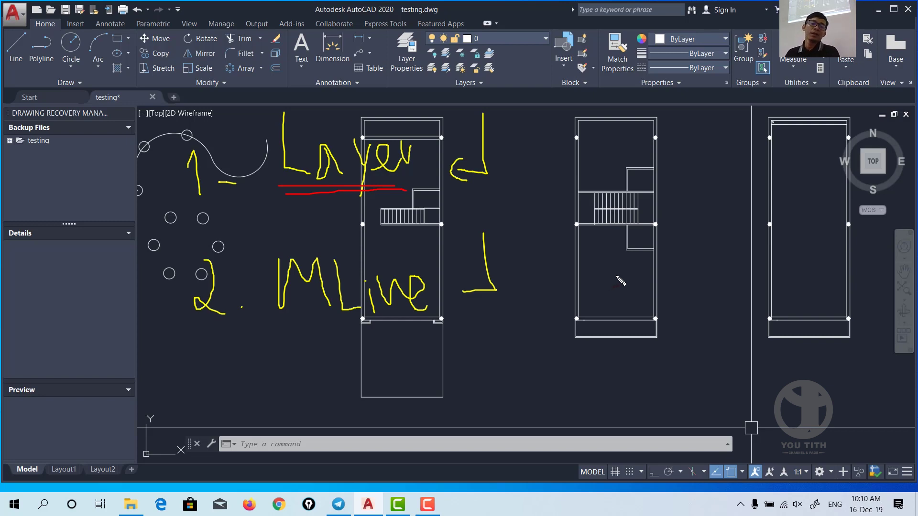
pyautogui.moveTo(262, 327)
pyautogui.mouseDown()
pyautogui.moveTo(396, 326)
pyautogui.moveTo(416, 346)
pyautogui.moveTo(443, 327)
pyautogui.mouseUp()
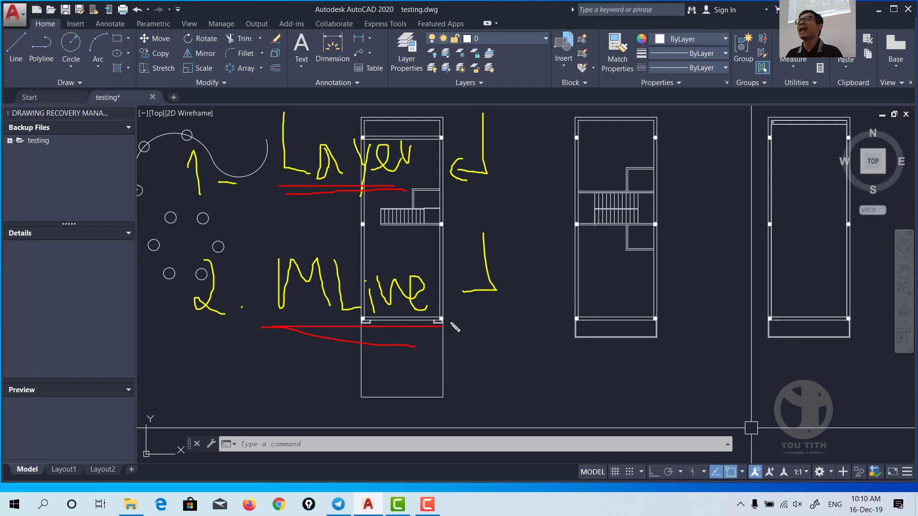
pyautogui.moveTo(553, 231)
pyautogui.mouseDown()
pyautogui.moveTo(560, 285)
pyautogui.moveTo(571, 285)
pyautogui.mouseUp()
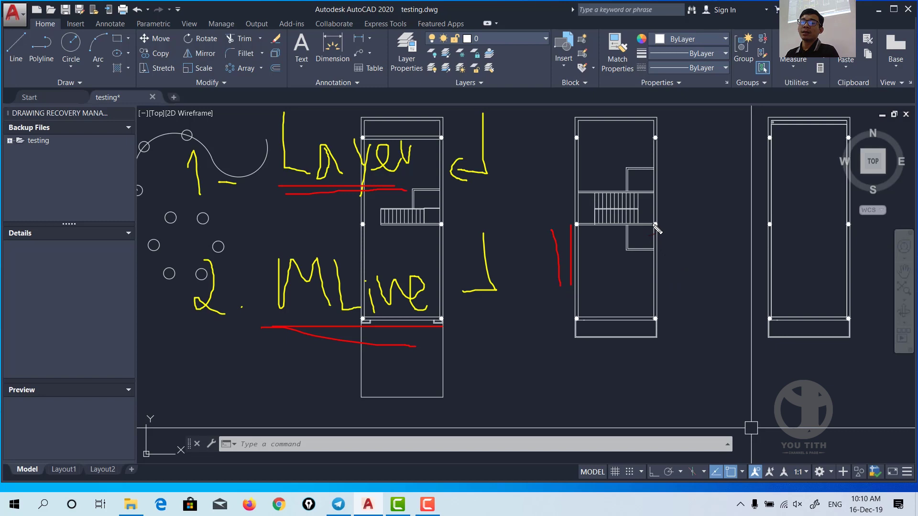
# - Trace the middle plan's right wall in red and add a red mark below the plan
pyautogui.moveTo(653, 224); pyautogui.dragTo(662, 312)
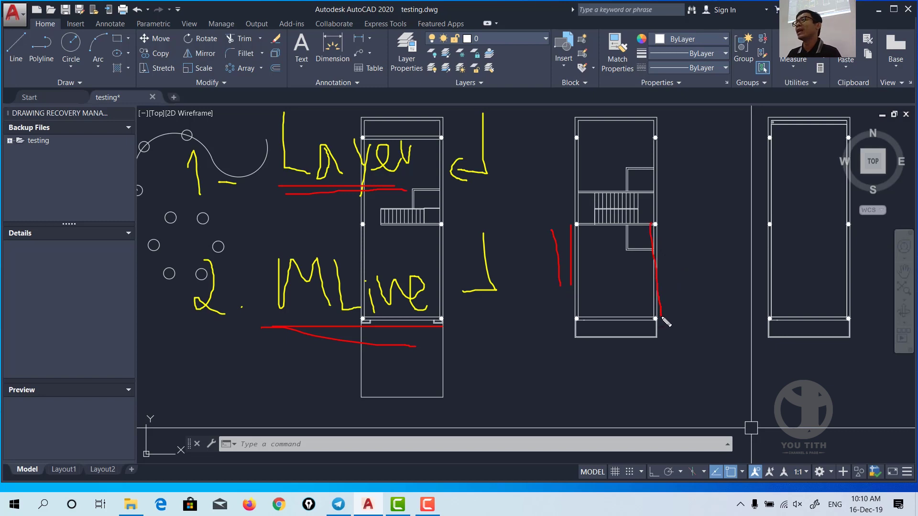
pyautogui.moveTo(664, 225); pyautogui.dragTo(674, 317)
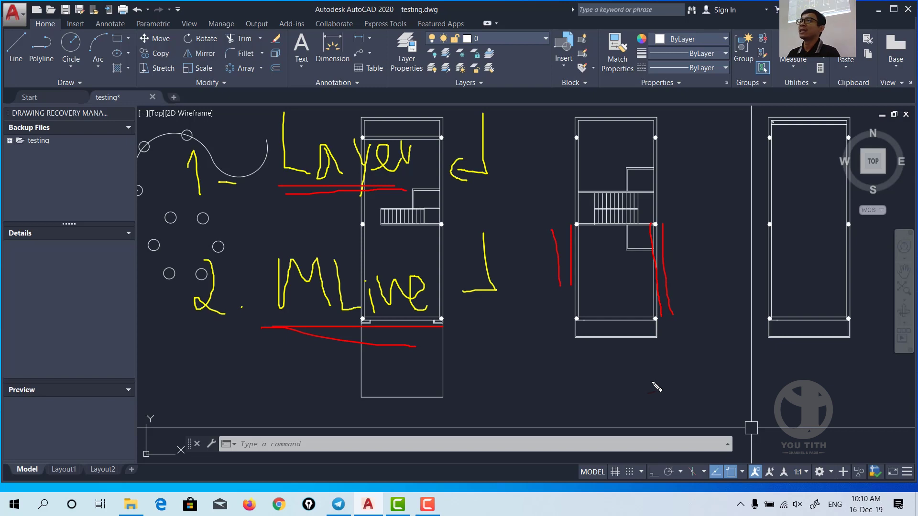
pyautogui.moveTo(666, 362); pyautogui.dragTo(671, 367)
pyautogui.moveTo(702, 338); pyautogui.dragTo(708, 412)
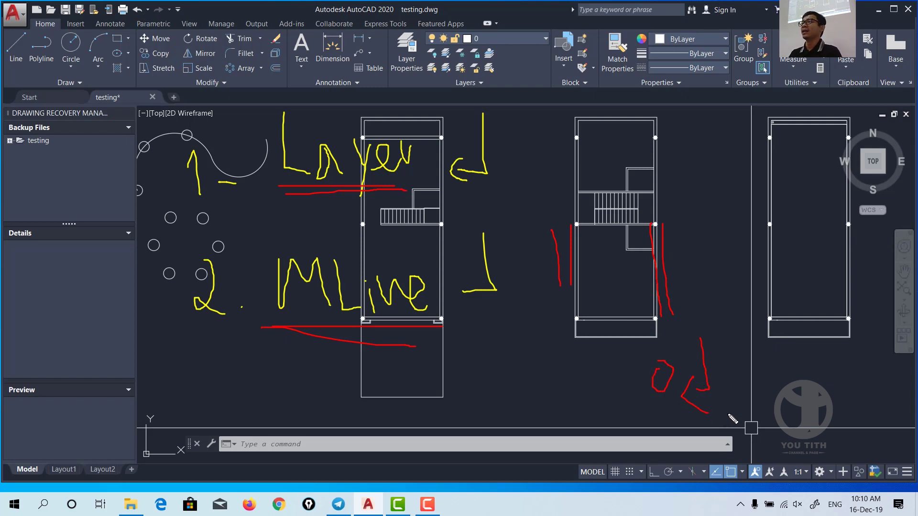
# - Circle the 'MLine' note and sketch two red wall lines beside the right plan
pyautogui.moveTo(332, 249)
pyautogui.mouseDown()
pyautogui.moveTo(272, 314)
pyautogui.moveTo(345, 240)
pyautogui.mouseUp()
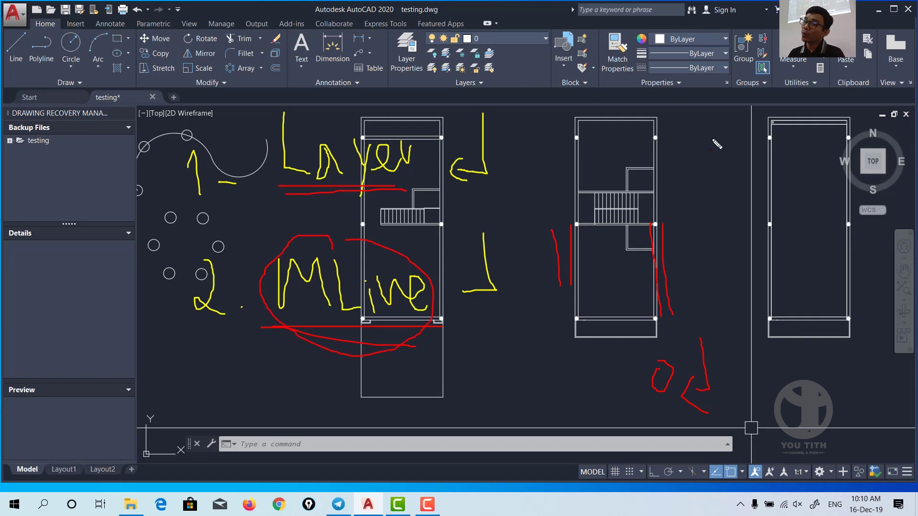
pyautogui.moveTo(701, 140); pyautogui.dragTo(703, 211)
pyautogui.moveTo(728, 133); pyautogui.dragTo(732, 214)
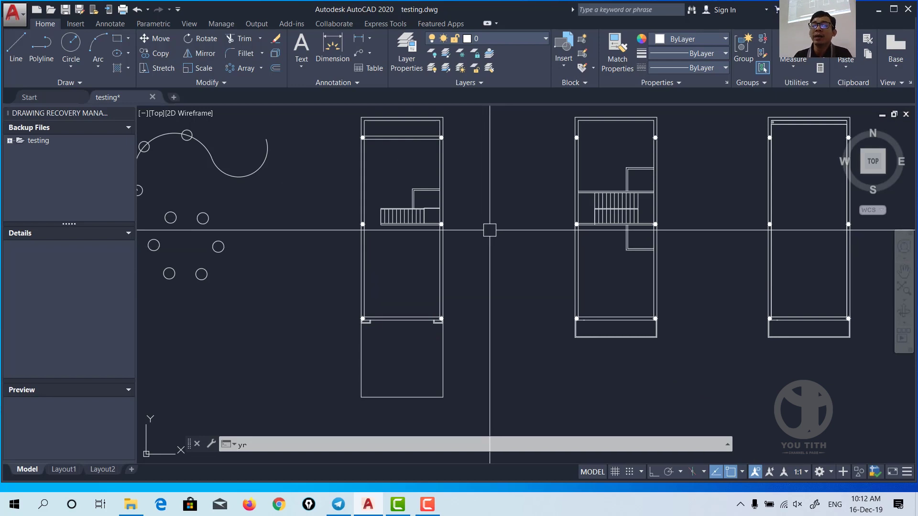
# - Nudge the plans slightly left and start MLINE with ML, retrying after a mistyped command
pyautogui.moveTo(477, 260); pyautogui.dragTo(451, 256, button='middle')
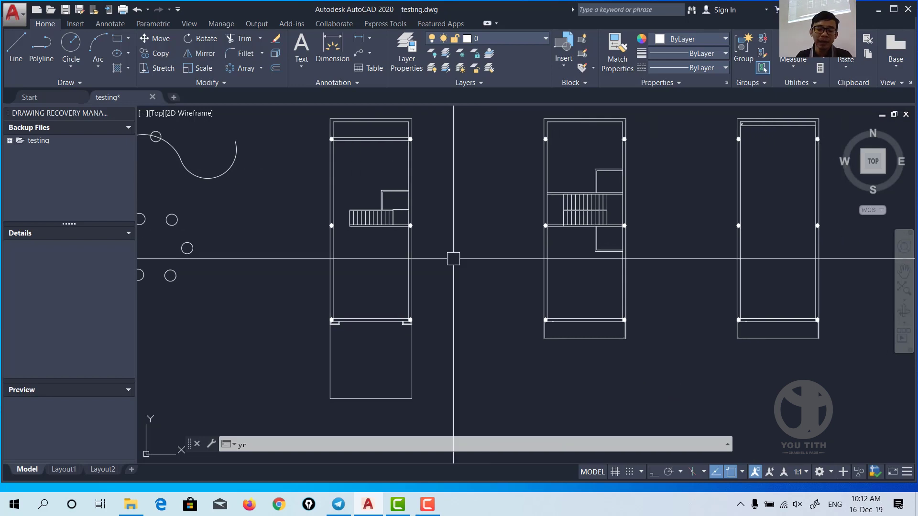
pyautogui.write('ml')
pyautogui.press('Return')
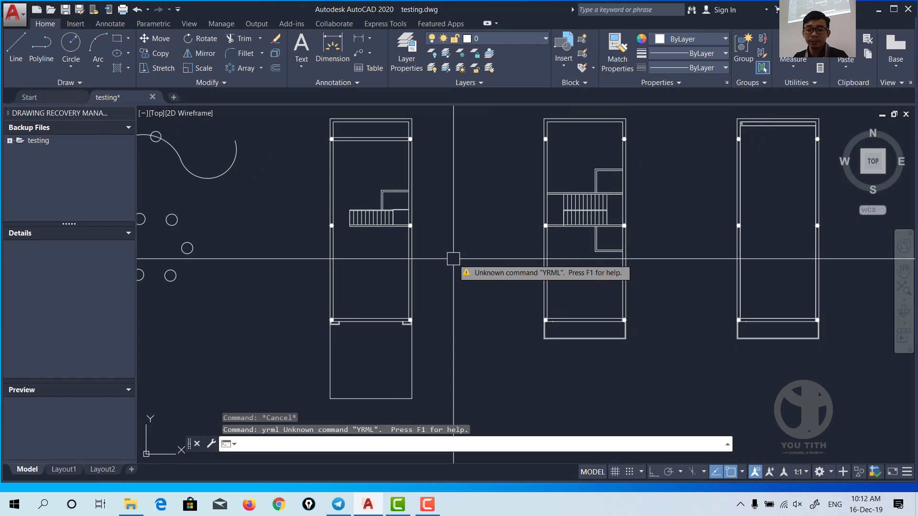
pyautogui.moveTo(449, 256); pyautogui.dragTo(432, 254, button='middle')
pyautogui.write('ml')
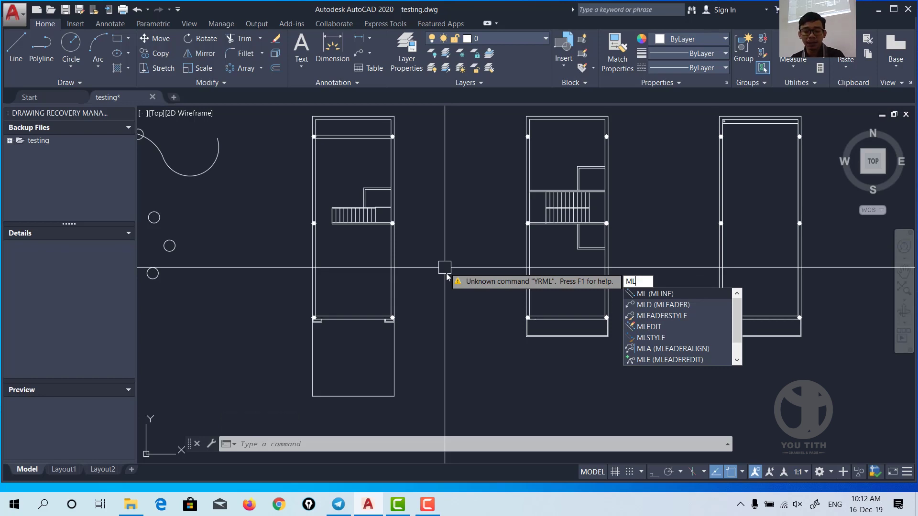
pyautogui.press('Return')
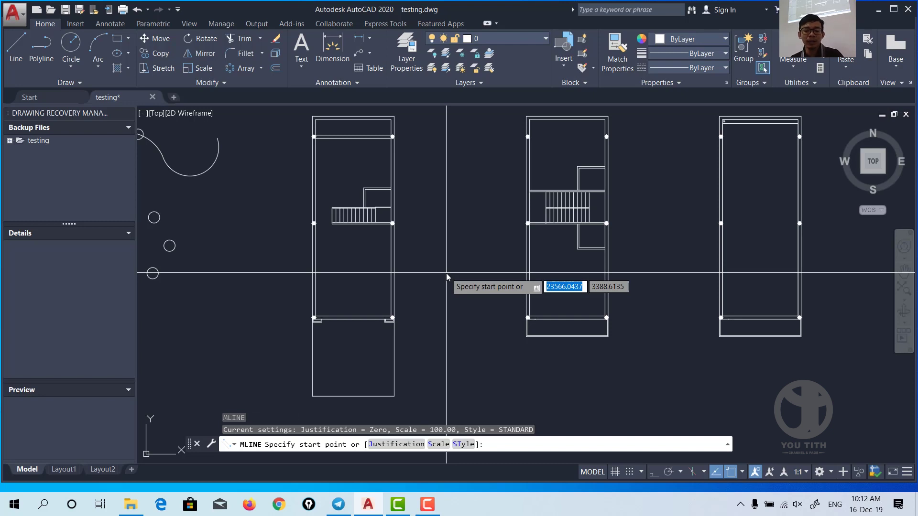
# - Show the Top/Zero/Bottom justification options, then cancel MLINE with justification left at Zero
pyautogui.write('j')
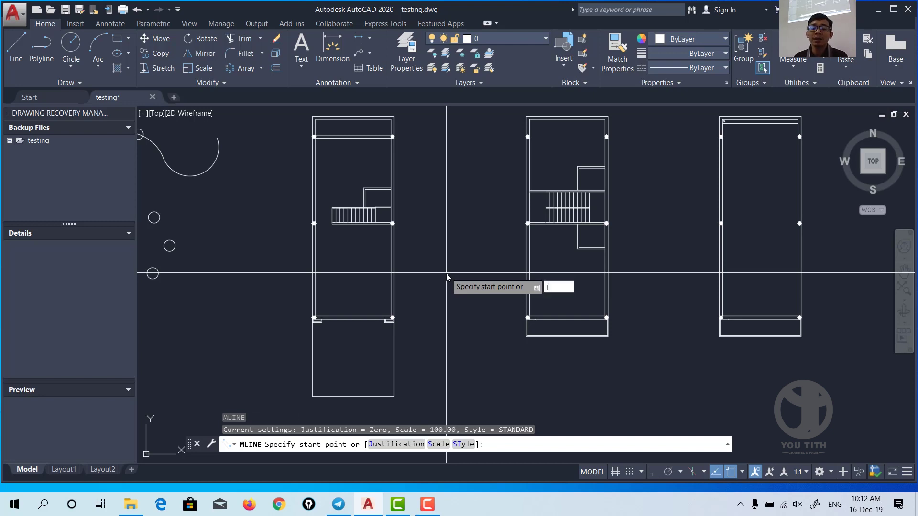
pyautogui.press('Return')
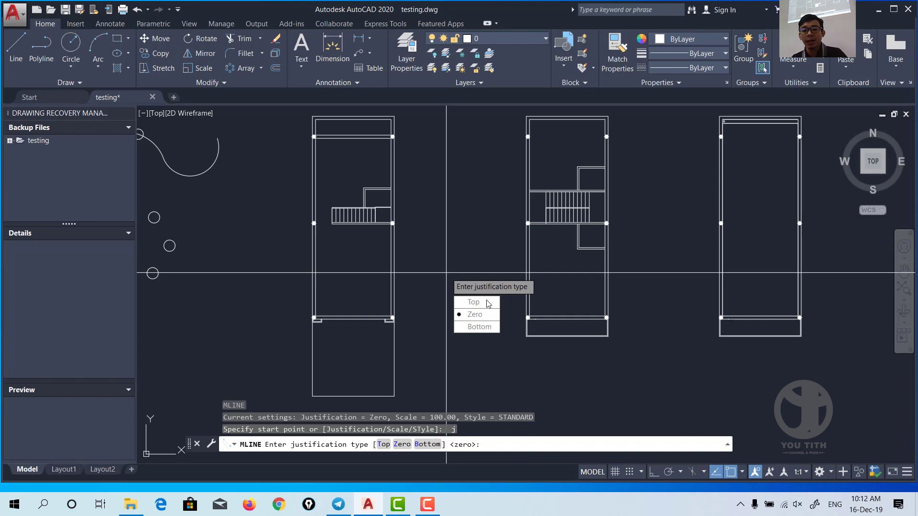
pyautogui.press('Escape')
pyautogui.press('Escape')
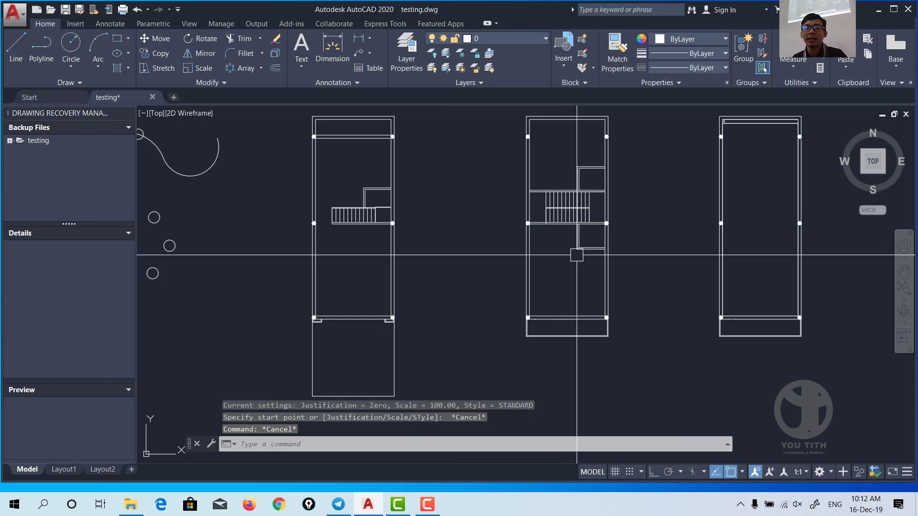
# - Pan to the empty area right of the rightmost plan, starting and cancelling a rectangle
pyautogui.moveTo(584, 275); pyautogui.dragTo(451, 284, button='middle')
pyautogui.write('rec')
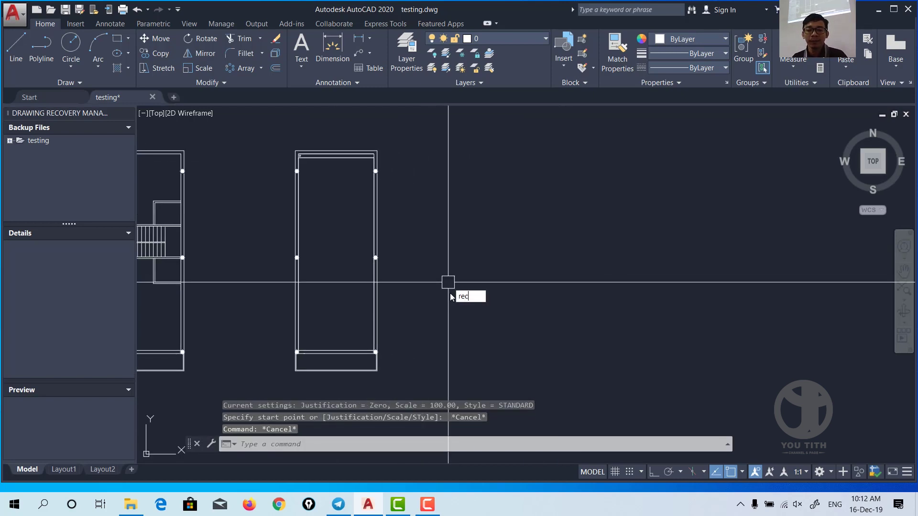
pyautogui.press('Return')
pyautogui.click(458, 283)
pyautogui.press('Escape')
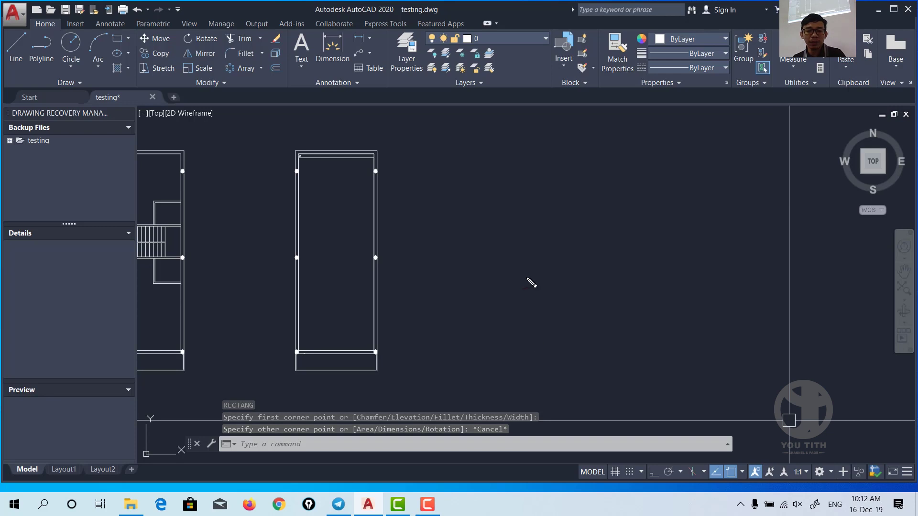
# - Sketch a red square with a yellow centreline and white wall edges, then clear the marks
pyautogui.moveTo(501, 282)
pyautogui.mouseDown()
pyautogui.moveTo(547, 243)
pyautogui.moveTo(522, 288)
pyautogui.moveTo(506, 286)
pyautogui.mouseUp()
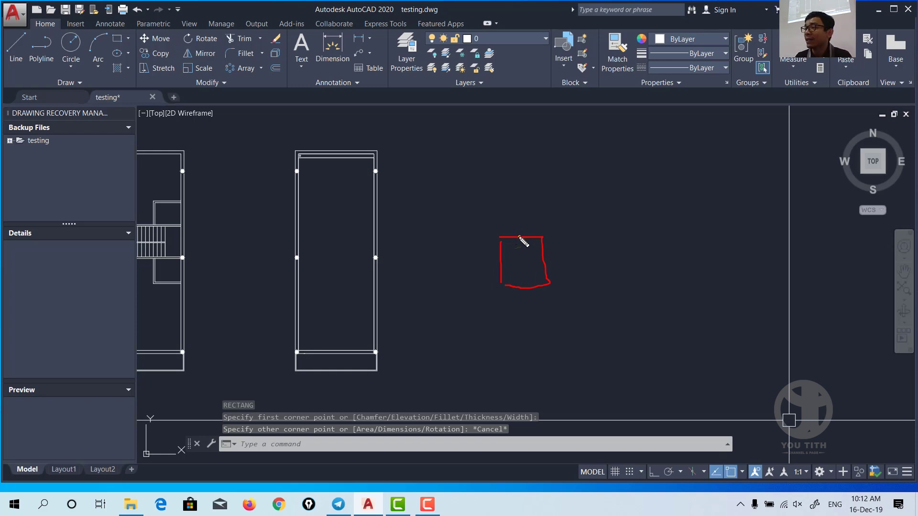
pyautogui.press('y')
pyautogui.moveTo(519, 237); pyautogui.dragTo(503, 119)
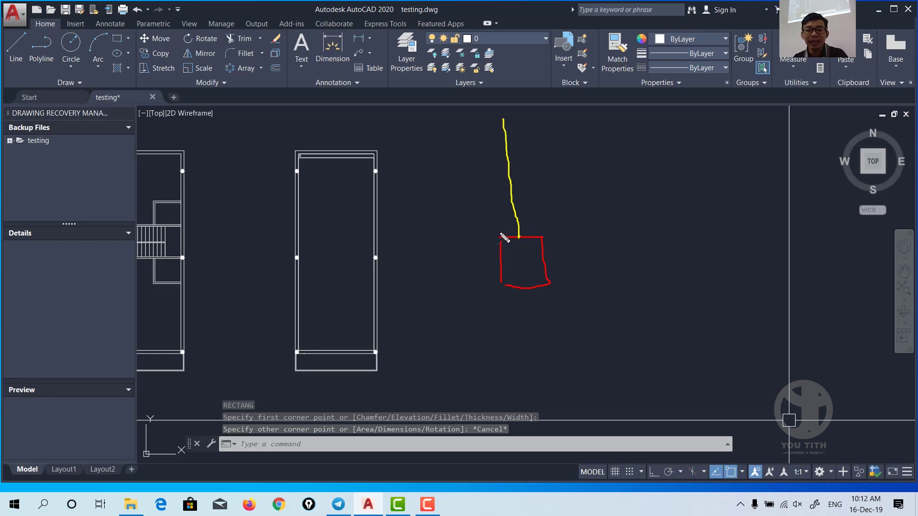
pyautogui.moveTo(499, 234); pyautogui.dragTo(487, 119)
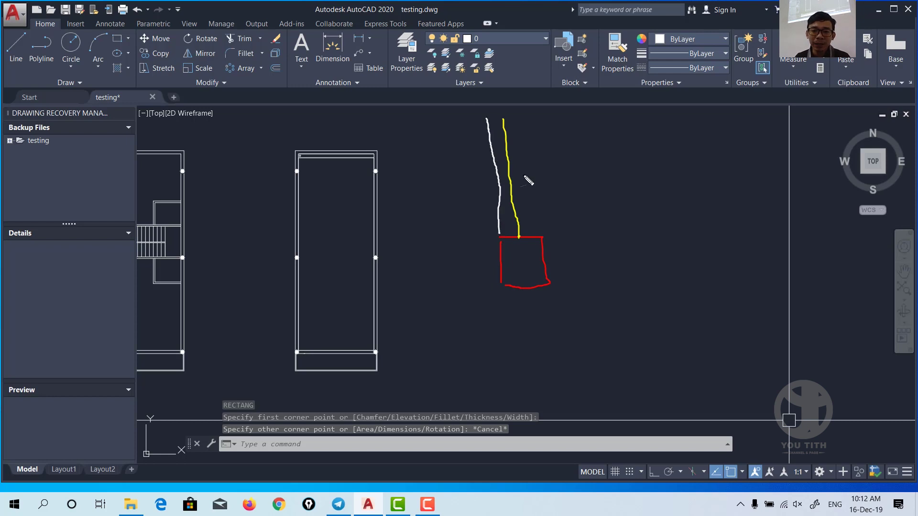
pyautogui.moveTo(541, 235); pyautogui.dragTo(540, 131)
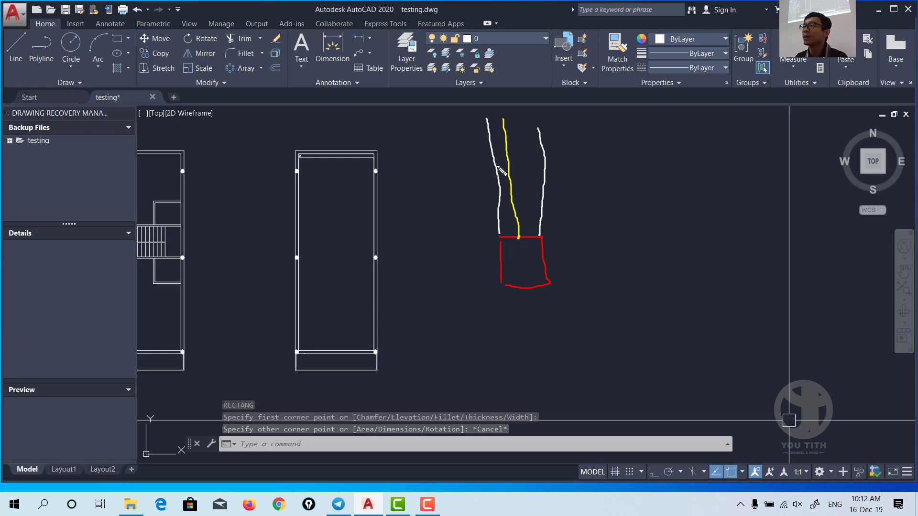
pyautogui.press('Escape')
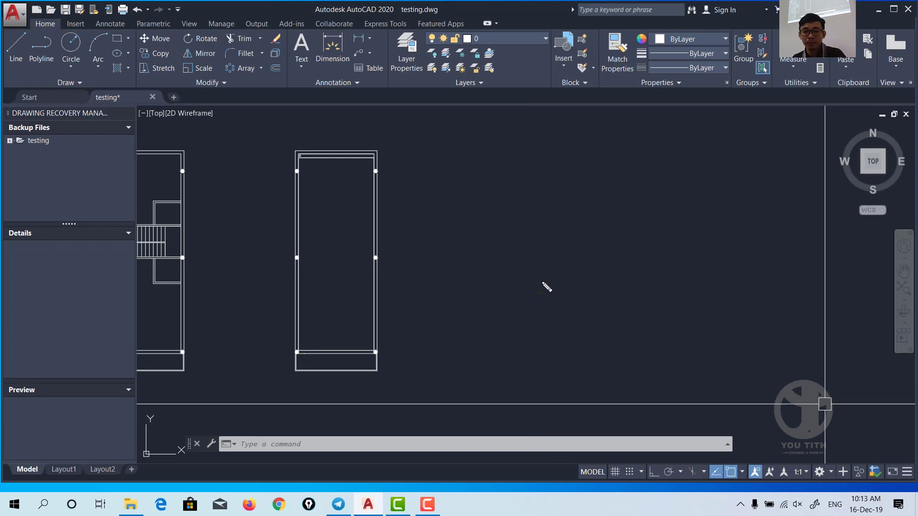
# - Sketch a red square with two parallel wall lines rising from it, then clear it
pyautogui.moveTo(517, 251)
pyautogui.mouseDown()
pyautogui.moveTo(565, 254)
pyautogui.moveTo(564, 291)
pyautogui.moveTo(522, 295)
pyautogui.mouseUp()
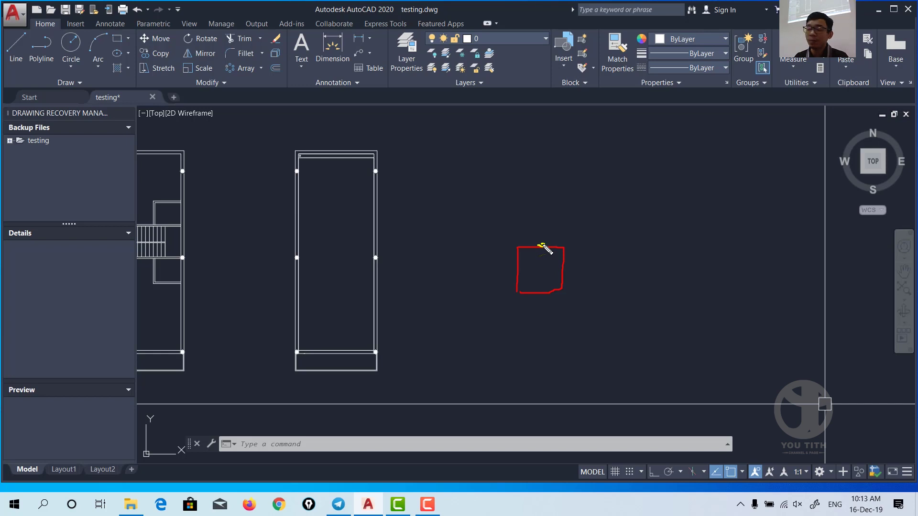
pyautogui.moveTo(541, 245); pyautogui.dragTo(532, 148)
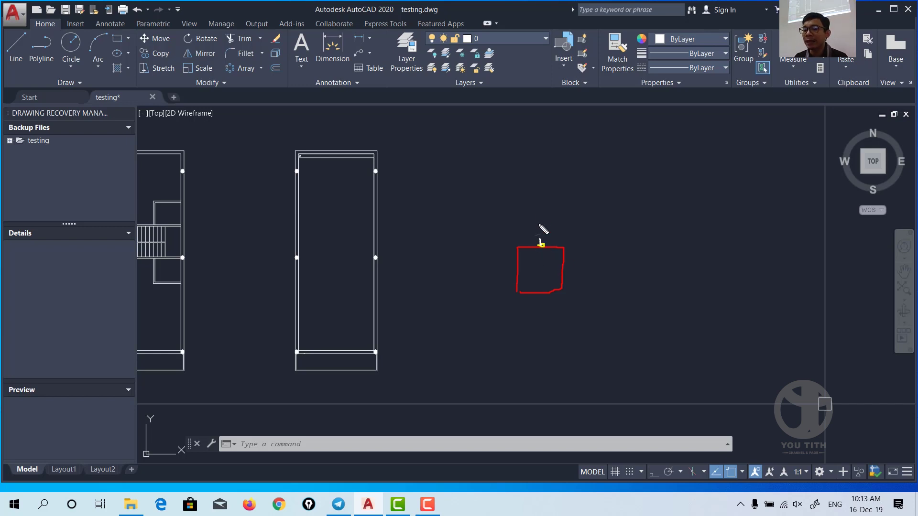
pyautogui.moveTo(592, 248); pyautogui.dragTo(592, 131)
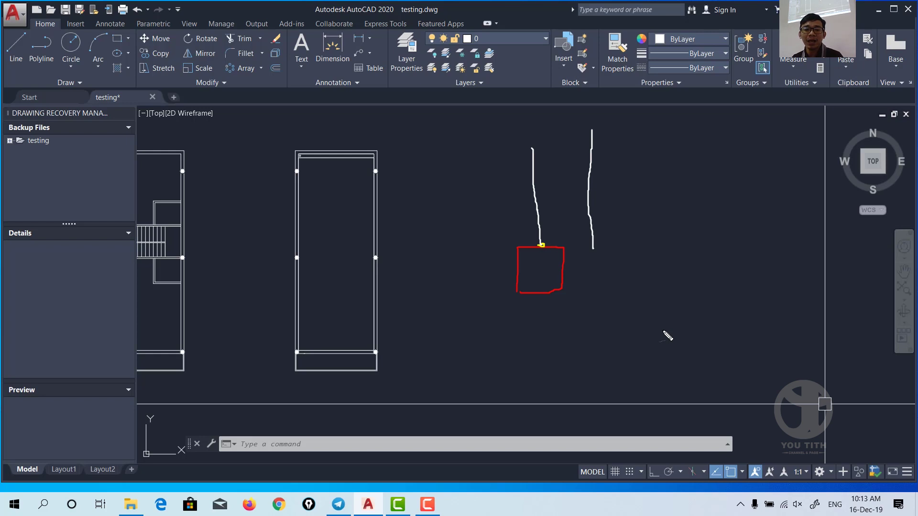
pyautogui.press('Escape')
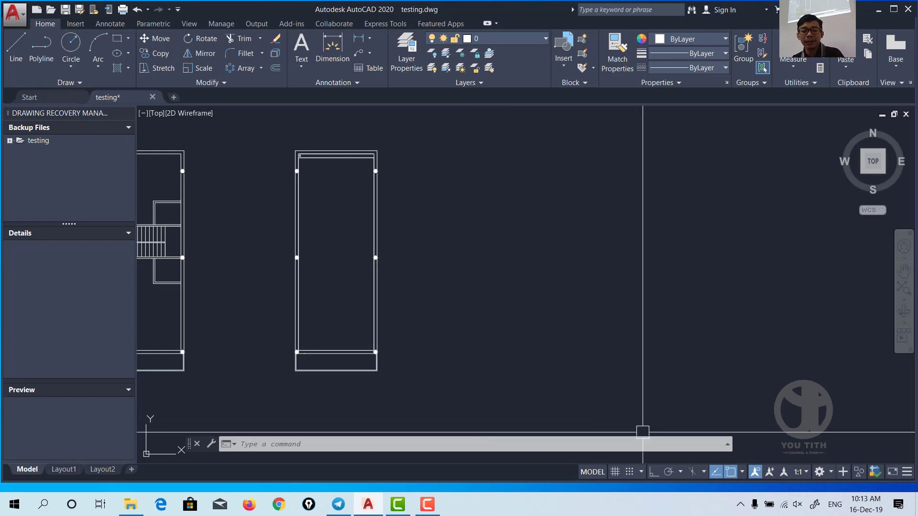
# - Redraw the square with two wall lines above its top, then clear the sketch
pyautogui.moveTo(504, 260); pyautogui.dragTo(539, 290)
pyautogui.moveTo(507, 254); pyautogui.dragTo(539, 301)
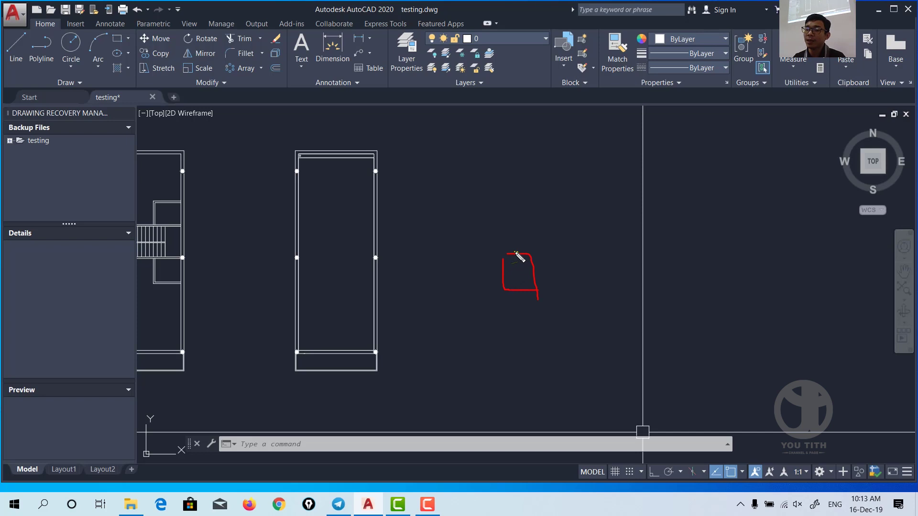
pyautogui.moveTo(516, 253); pyautogui.dragTo(515, 196)
pyautogui.moveTo(482, 254); pyautogui.dragTo(497, 170)
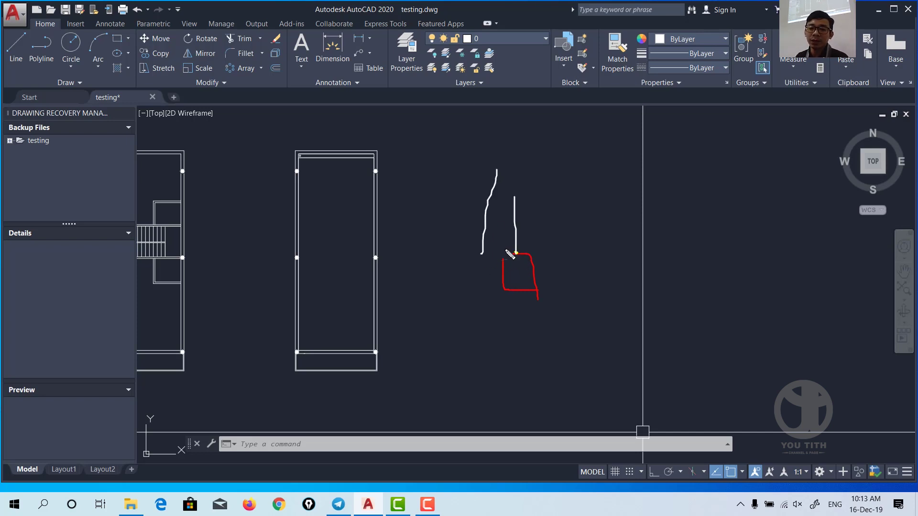
pyautogui.moveTo(502, 256); pyautogui.dragTo(507, 290)
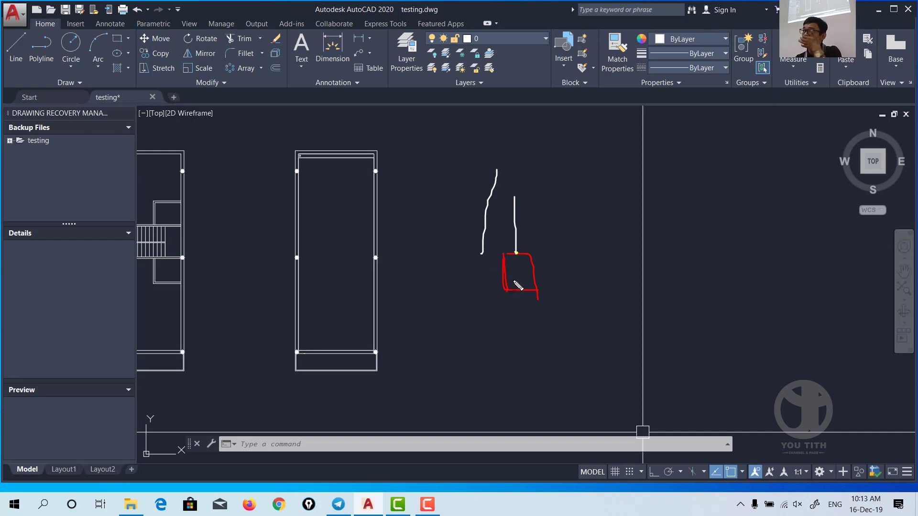
pyautogui.press('Escape')
# - Draw a 200 by 200 square with RECTANG from a picked first corner beside the plans
pyautogui.write('rec')
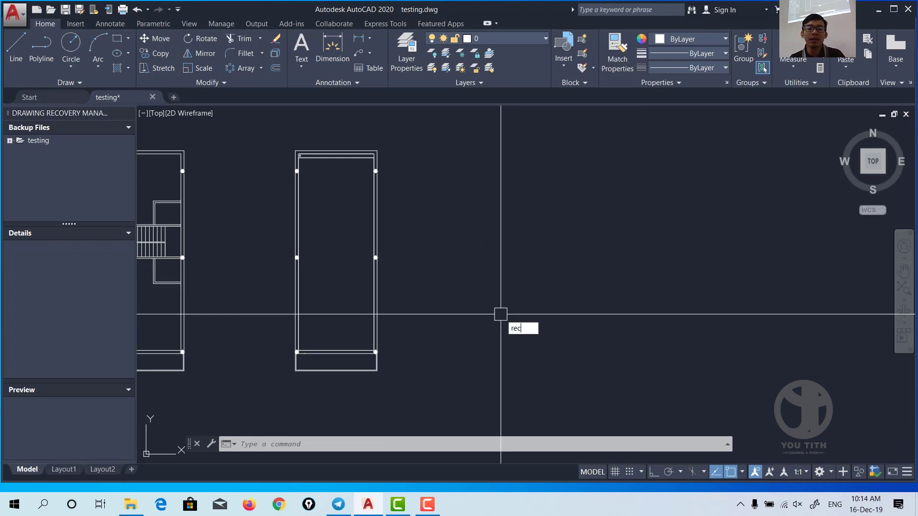
pyautogui.press('Return')
pyautogui.scroll(5, 501, 314)
pyautogui.click(423, 244)
pyautogui.write('200')
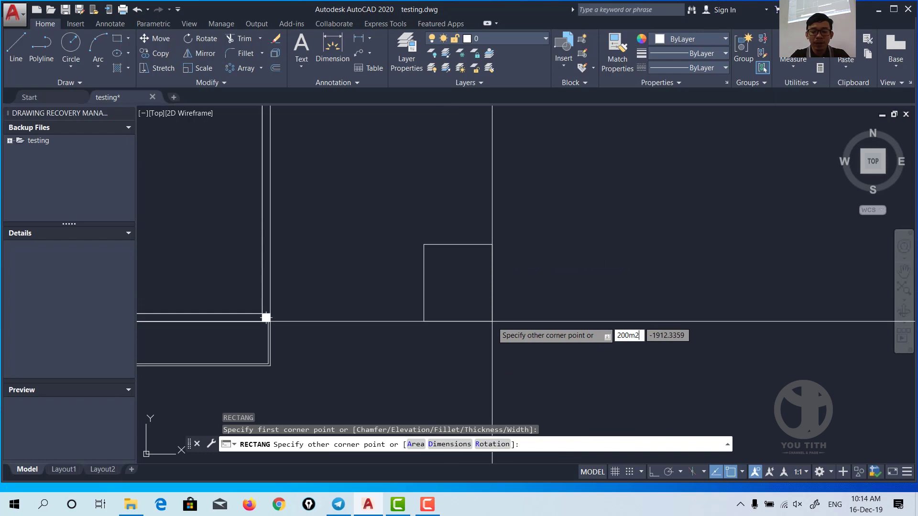
pyautogui.press('Tab')
pyautogui.write('200')
pyautogui.press('Return')
# - Make Red the current drawing colour
pyautogui.scroll(-5, 406, 224)
pyautogui.click(696, 42)
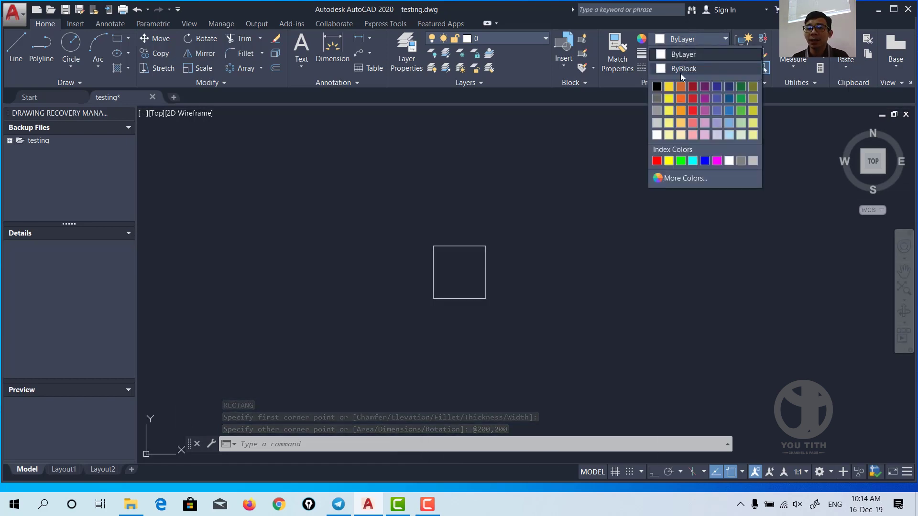
pyautogui.click(657, 161)
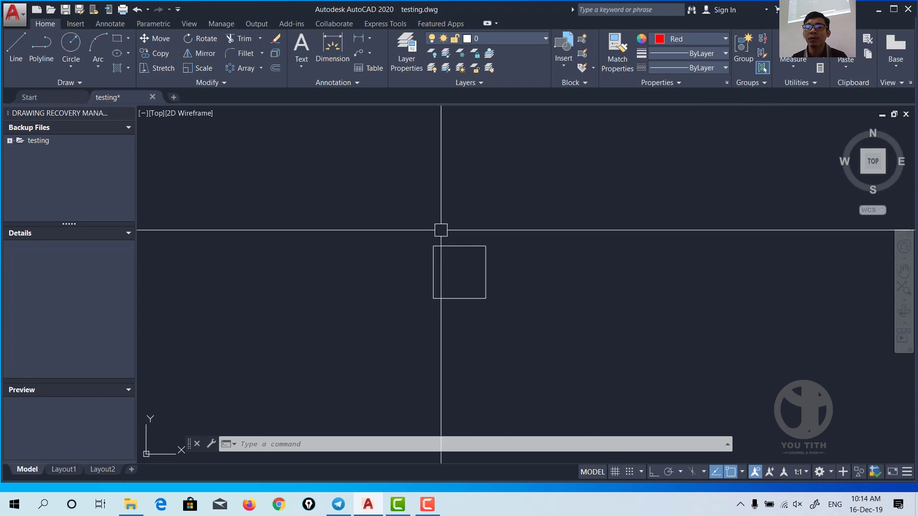
pyautogui.write('ml')
pyautogui.press('Return')
pyautogui.press('Escape')
pyautogui.press('Escape')
# - Draw a Zero-justified multiline wall straight up from the square's top midpoint
pyautogui.write('ml')
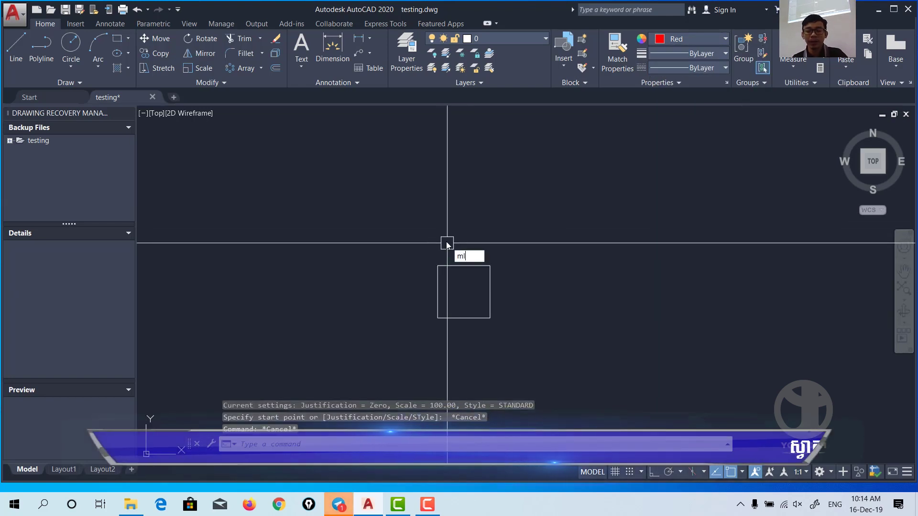
pyautogui.press('Return')
pyautogui.write('j')
pyautogui.press('Return')
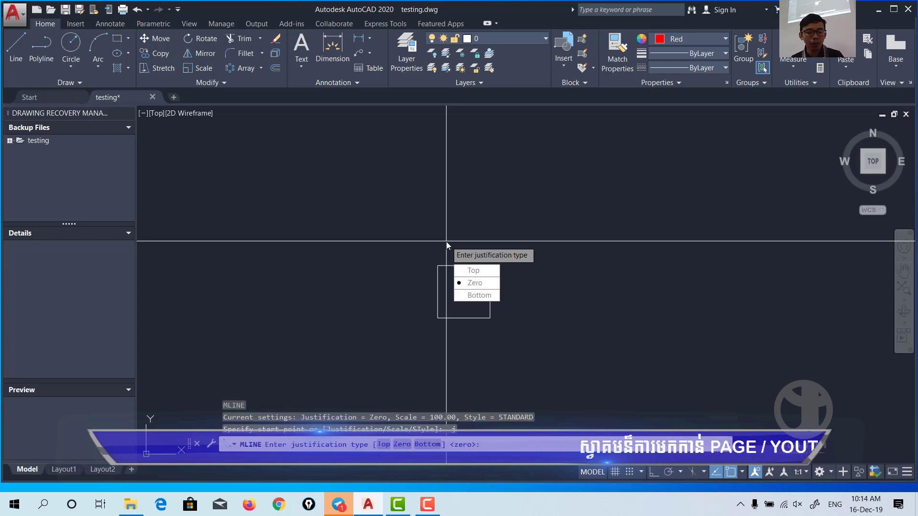
pyautogui.write('z')
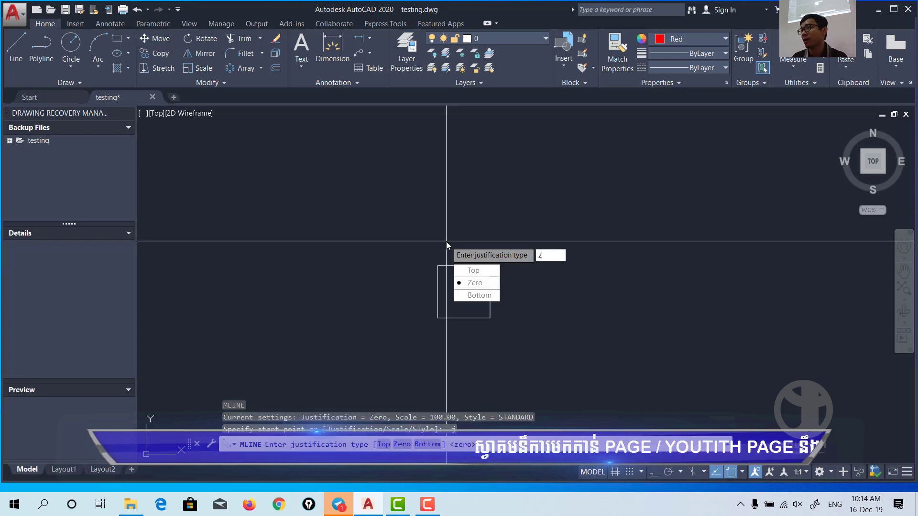
pyautogui.press('Return')
pyautogui.click(464, 266)
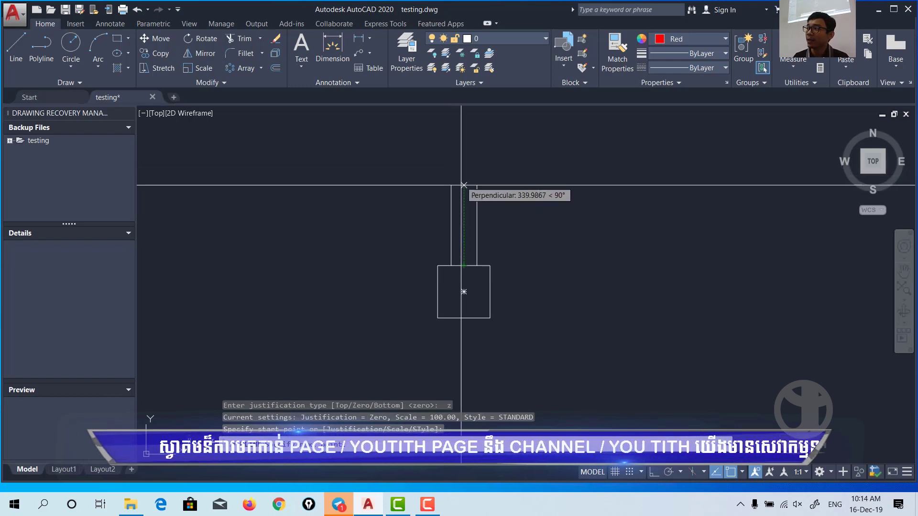
pyautogui.click(463, 167)
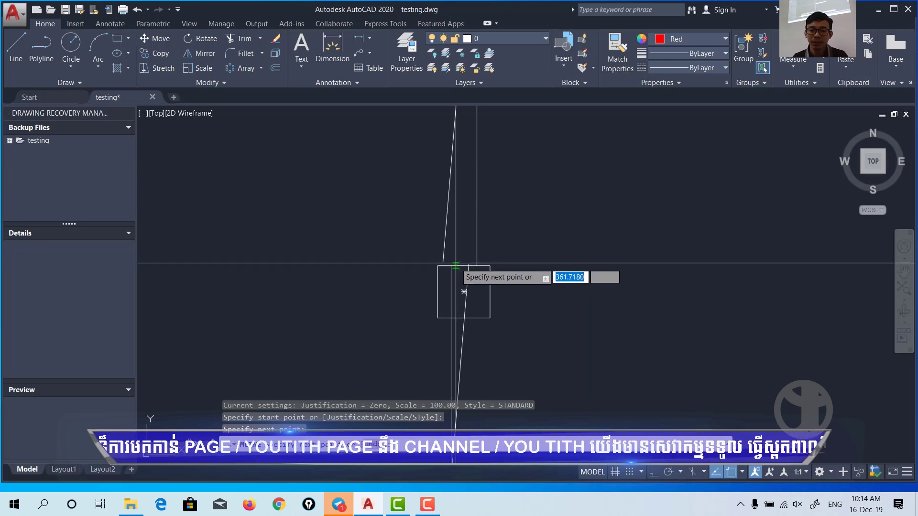
pyautogui.scroll(2, 465, 231)
pyautogui.scroll(2, 459, 229)
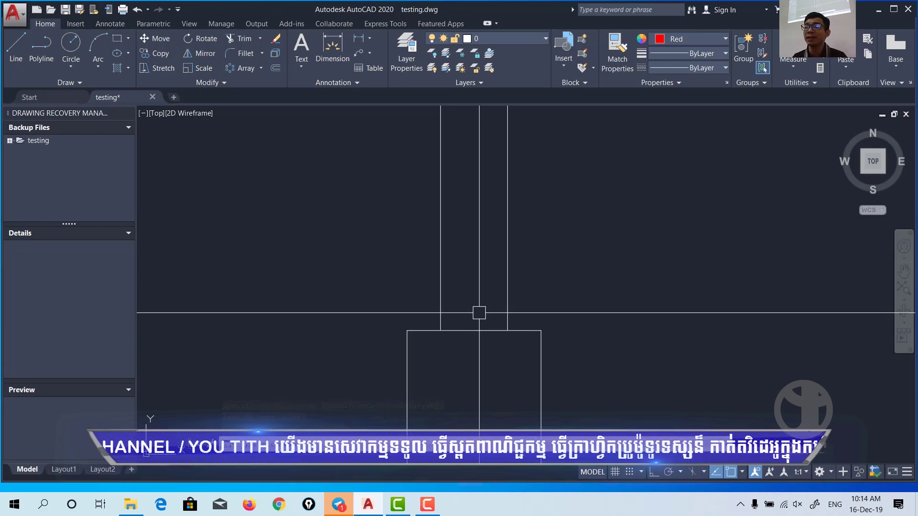
pyautogui.click(489, 38)
# - Set the current colour back to ByLayer
pyautogui.click(488, 38)
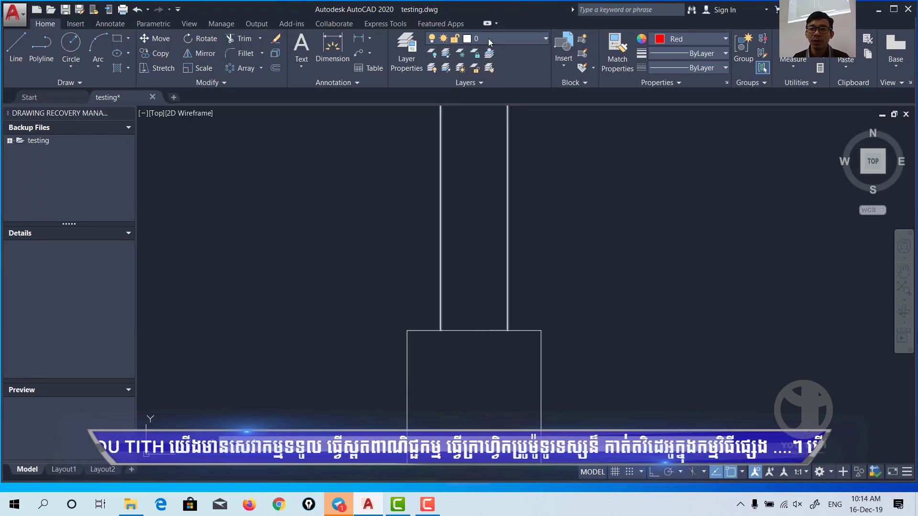
pyautogui.click(698, 42)
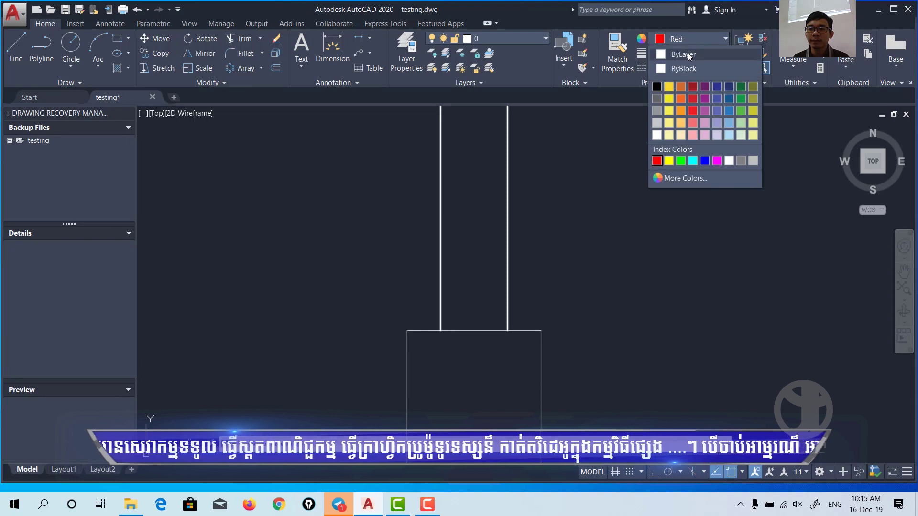
pyautogui.click(688, 52)
# - Copy the square to the right and erase the copied wall from it
pyautogui.moveTo(494, 274); pyautogui.dragTo(452, 243, button='middle')
pyautogui.scroll(-3, 452, 243)
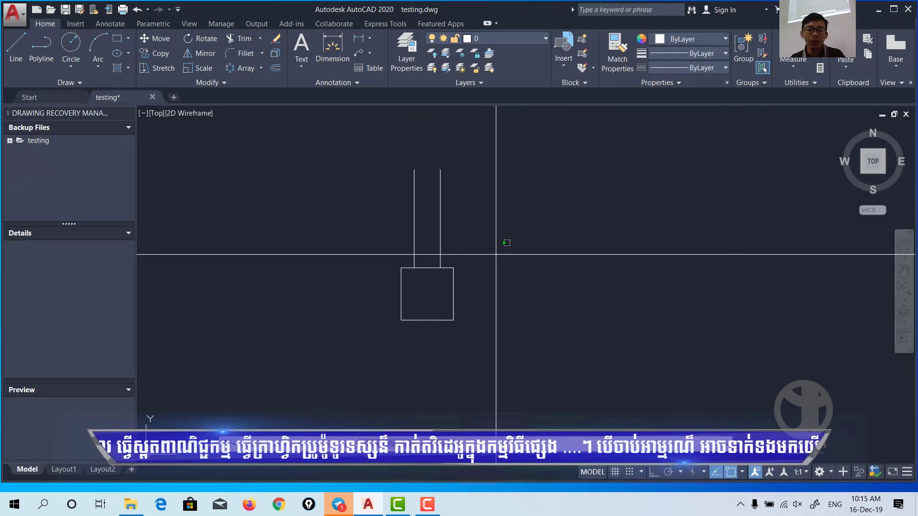
pyautogui.moveTo(383, 153); pyautogui.dragTo(463, 377)
pyautogui.write('co')
pyautogui.press('Return')
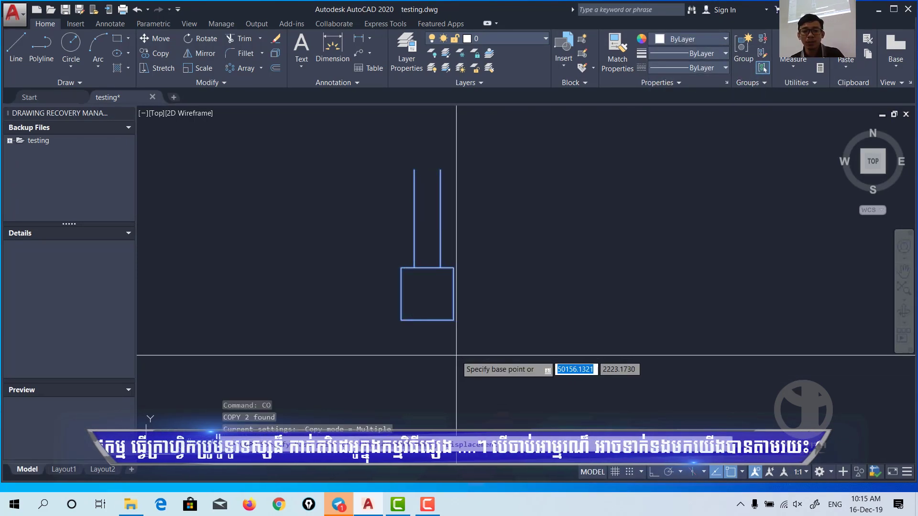
pyautogui.click(453, 320)
pyautogui.click(617, 320)
pyautogui.press('Escape')
pyautogui.click(577, 215)
pyautogui.write('e')
pyautogui.press('Return')
# - Draw a Top-justified multiline wall straight up from the copy's top edge
pyautogui.write('ml')
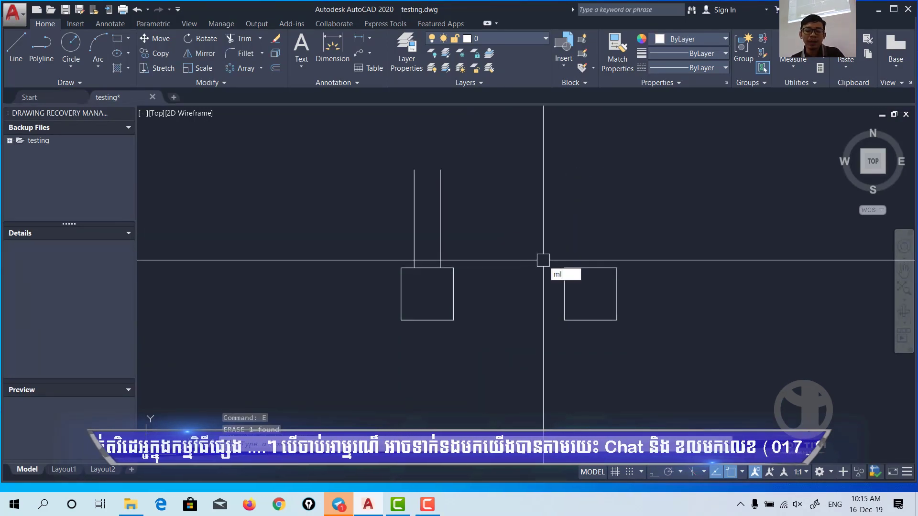
pyautogui.press('Return')
pyautogui.write('j')
pyautogui.press('Return')
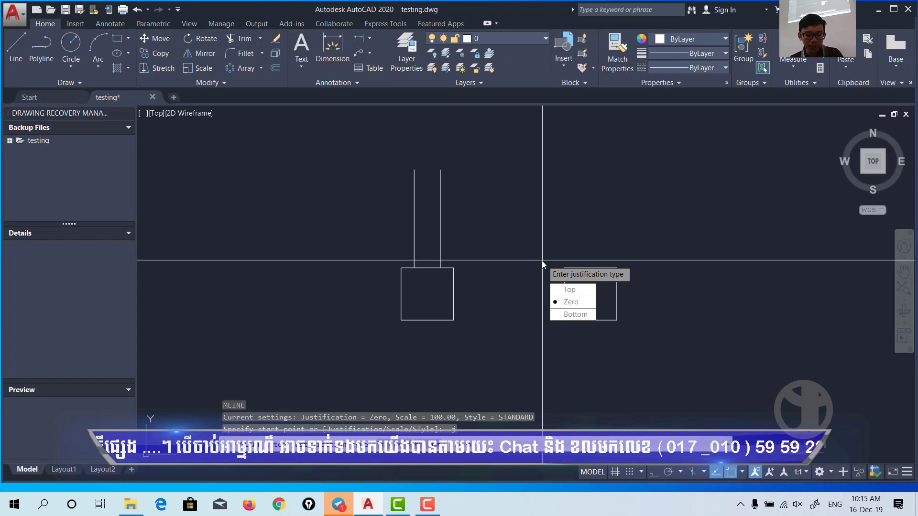
pyautogui.write('t')
pyautogui.press('Return')
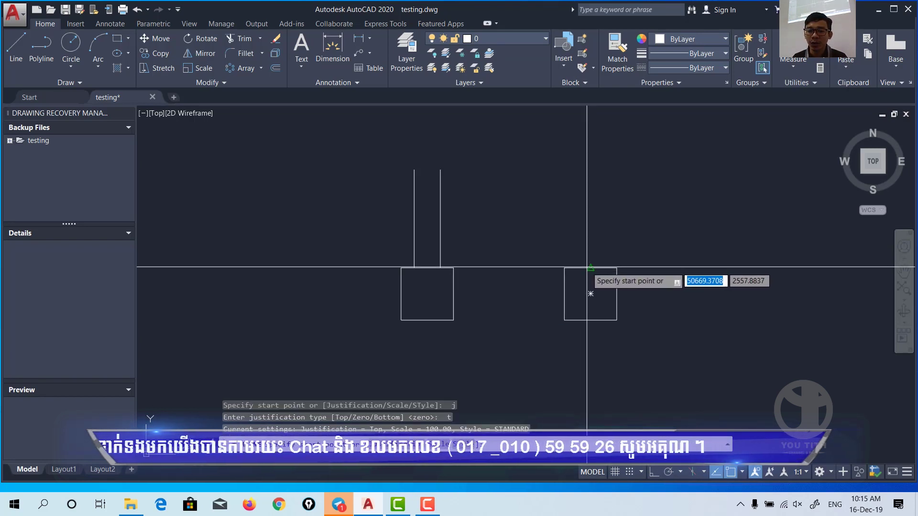
pyautogui.click(591, 266)
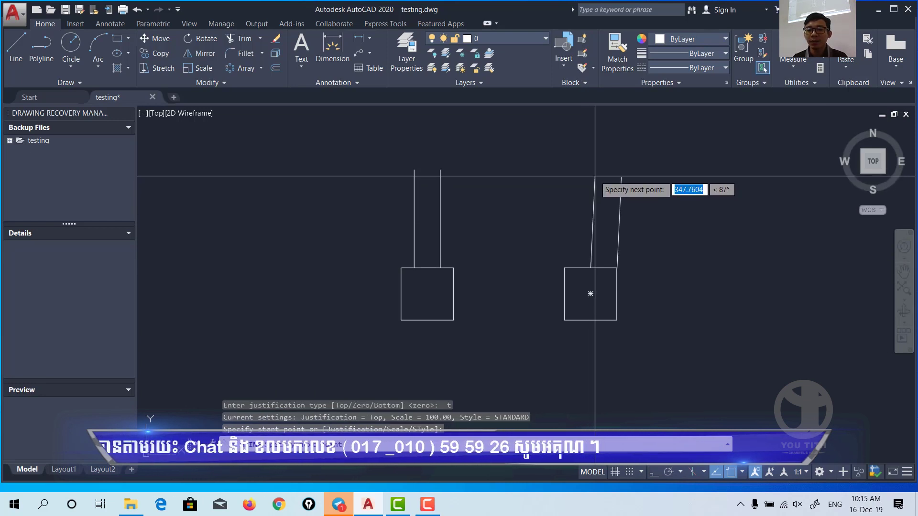
pyautogui.press('F8')
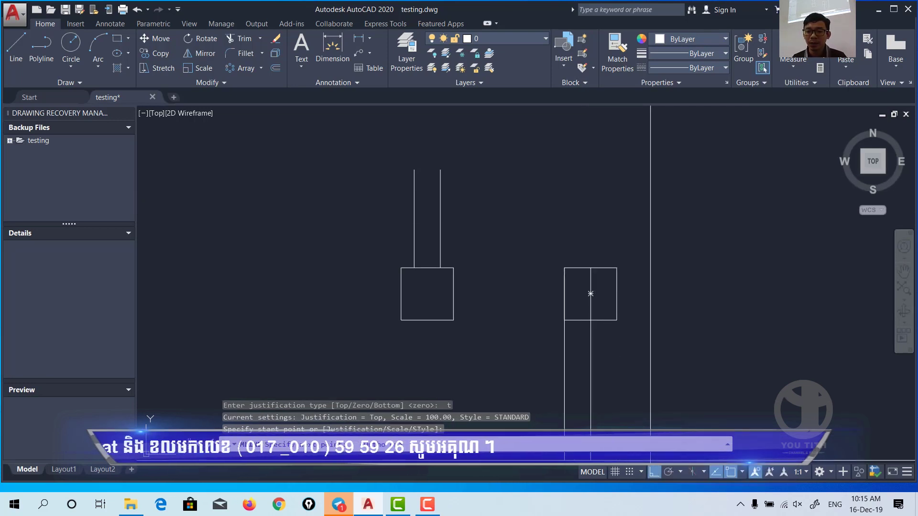
pyautogui.click(589, 178)
pyautogui.press('Return')
pyautogui.moveTo(596, 260); pyautogui.dragTo(594, 301, button='middle')
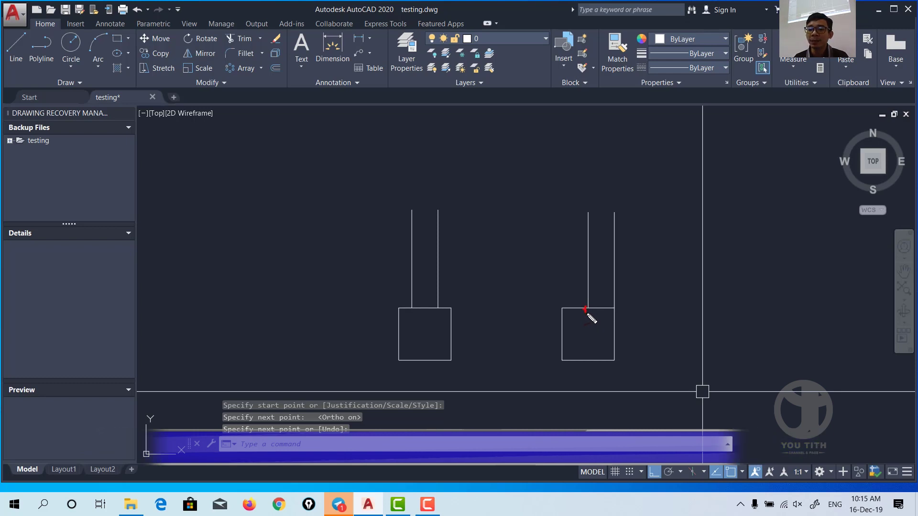
pyautogui.moveTo(585, 309); pyautogui.dragTo(582, 201)
pyautogui.moveTo(614, 310); pyautogui.dragTo(611, 213)
pyautogui.moveTo(688, 328)
pyautogui.mouseDown()
pyautogui.moveTo(686, 361)
pyautogui.moveTo(708, 322)
pyautogui.moveTo(698, 358)
pyautogui.moveTo(726, 381)
pyautogui.moveTo(729, 356)
pyautogui.mouseUp()
pyautogui.moveTo(391, 360)
pyautogui.mouseDown()
pyautogui.moveTo(416, 390)
pyautogui.moveTo(430, 370)
pyautogui.mouseUp()
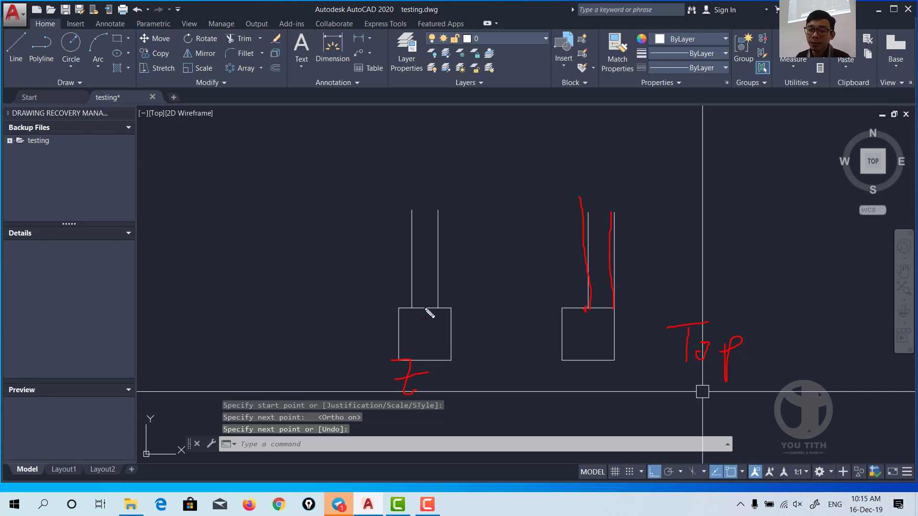
pyautogui.moveTo(411, 308); pyautogui.dragTo(409, 233)
pyautogui.moveTo(437, 308); pyautogui.dragTo(428, 192)
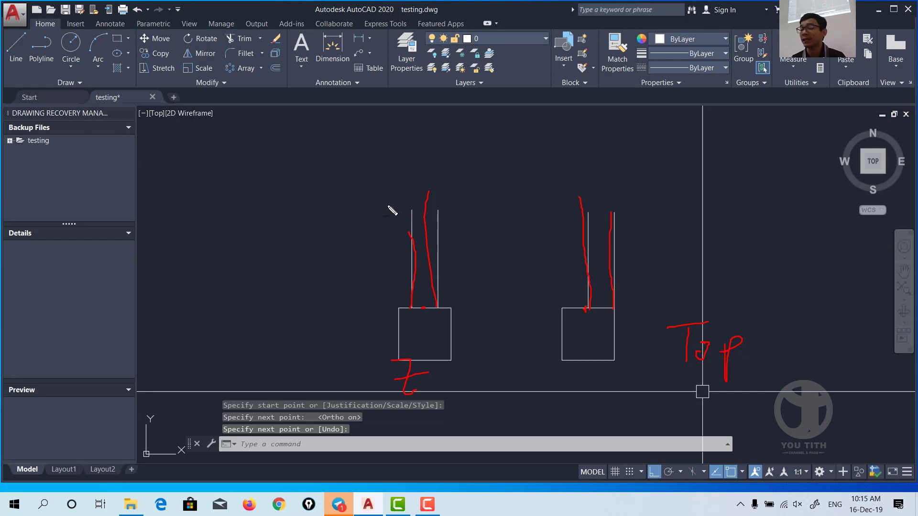
pyautogui.press('Escape')
# - Copy the right-hand square further to the right
pyautogui.moveTo(614, 359); pyautogui.dragTo(577, 348, button='middle')
pyautogui.click(577, 348)
pyautogui.write('co')
pyautogui.press('Return')
pyautogui.click(550, 322)
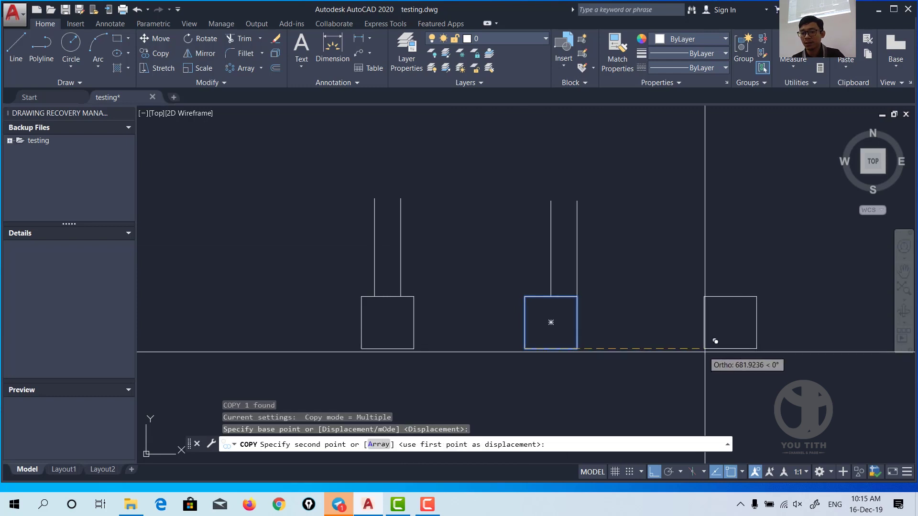
pyautogui.click(736, 330)
pyautogui.press('Escape')
# - Start a multiline wall on the new square, then cancel the top-justified attempt
pyautogui.write('ml')
pyautogui.press('Return')
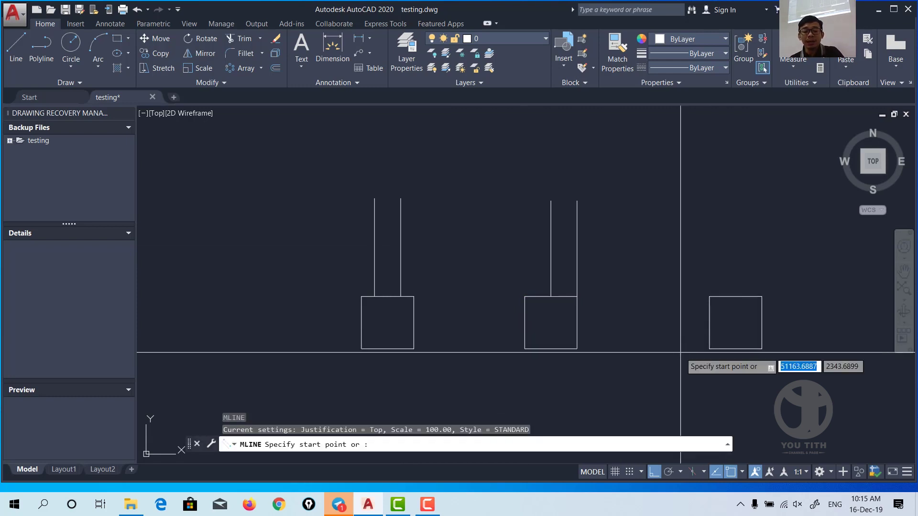
pyautogui.write('j')
pyautogui.press('Return')
pyautogui.press('Return')
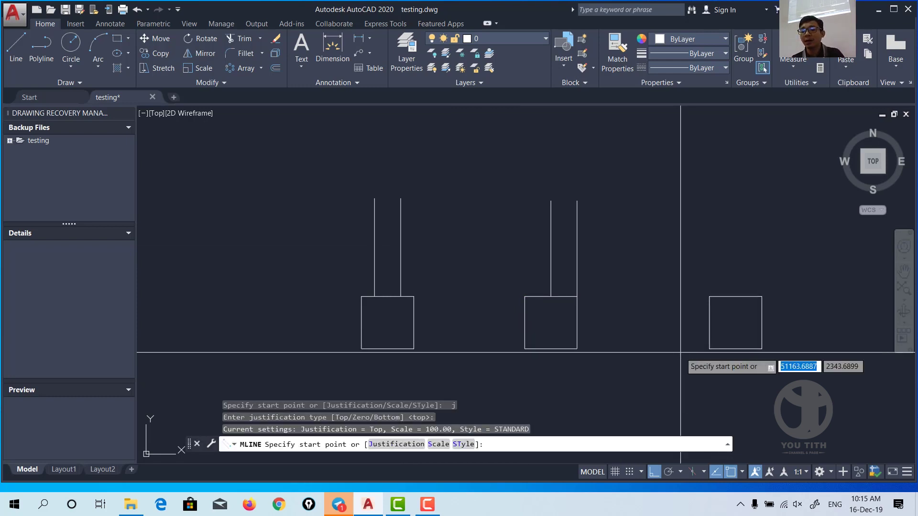
pyautogui.click(735, 297)
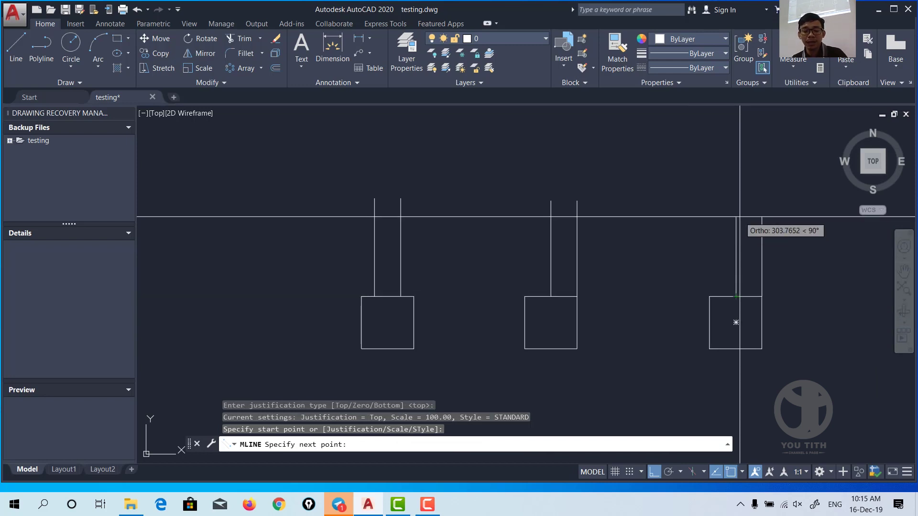
pyautogui.press('Escape')
# - Draw a Bottom-justified multiline wall straight up from the third square's top edge
pyautogui.write('ml')
pyautogui.press('Return')
pyautogui.write('j')
pyautogui.press('Return')
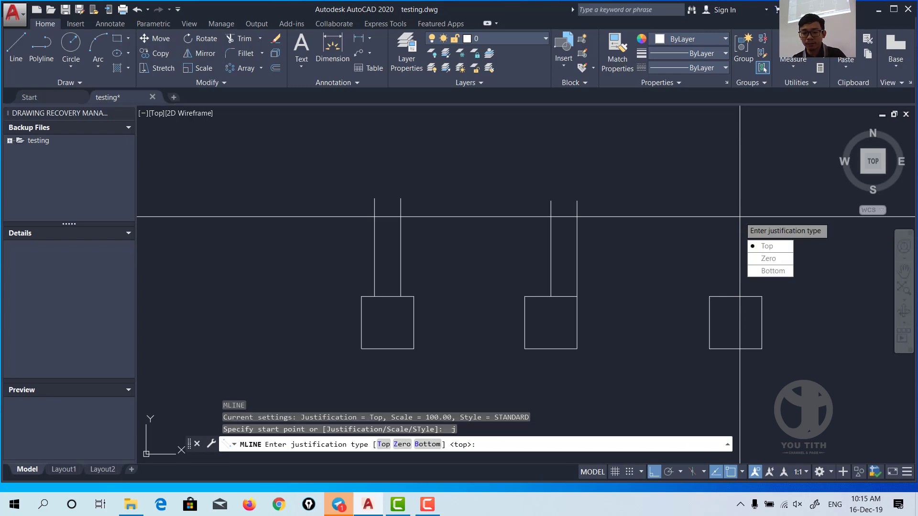
pyautogui.click(769, 270)
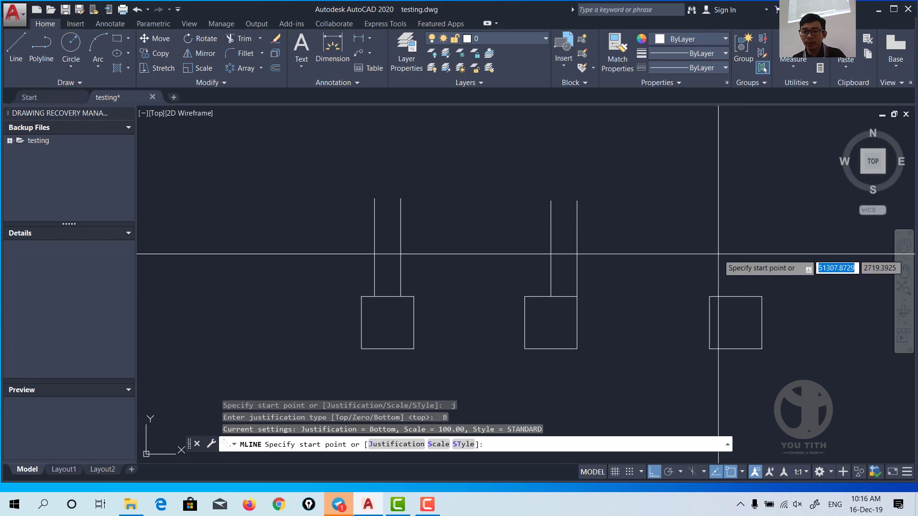
pyautogui.click(736, 297)
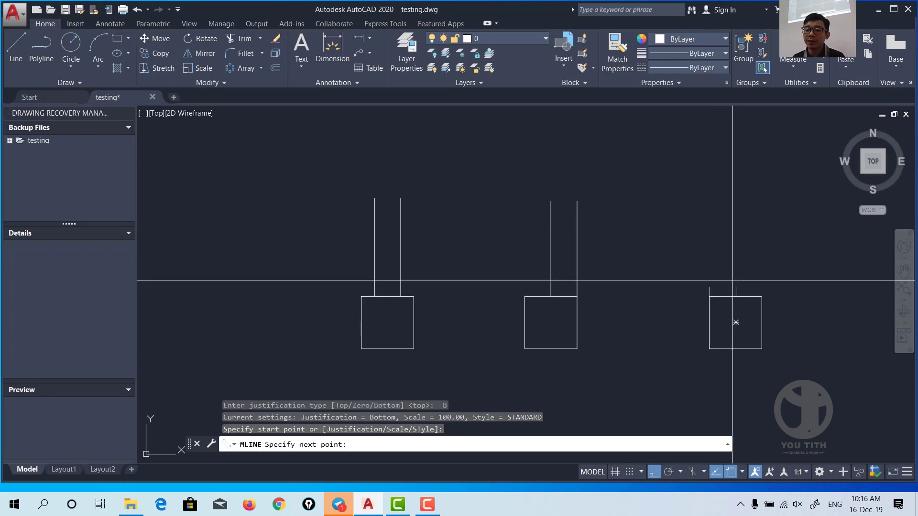
pyautogui.click(734, 181)
pyautogui.press('Return')
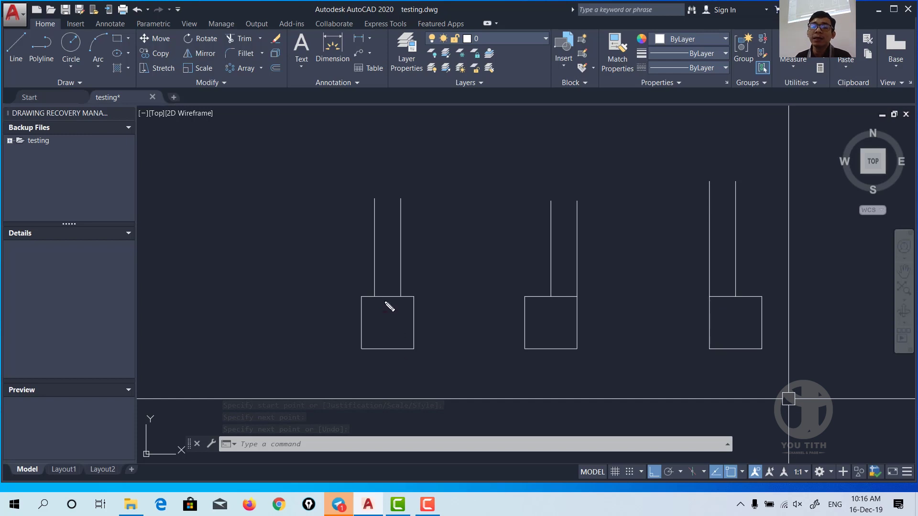
pyautogui.moveTo(351, 368)
pyautogui.mouseDown()
pyautogui.moveTo(390, 394)
pyautogui.moveTo(396, 377)
pyautogui.mouseUp()
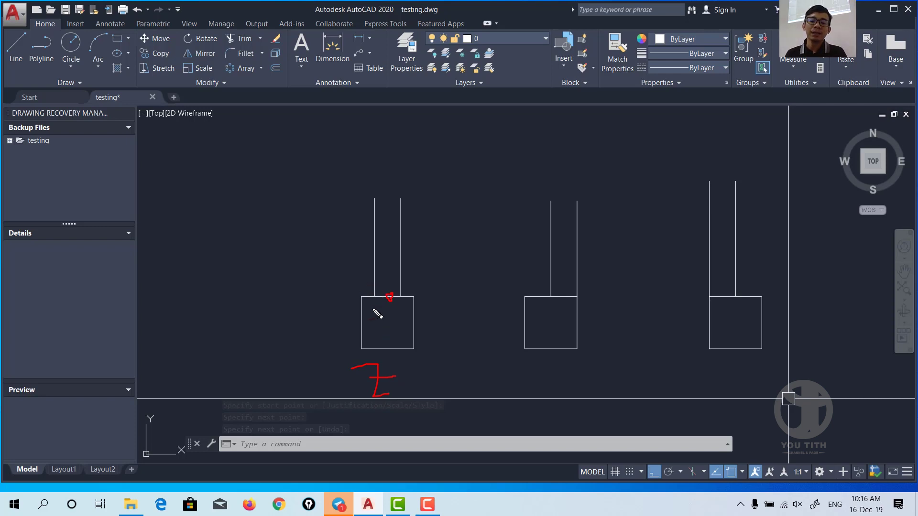
pyautogui.moveTo(547, 371); pyautogui.dragTo(546, 409)
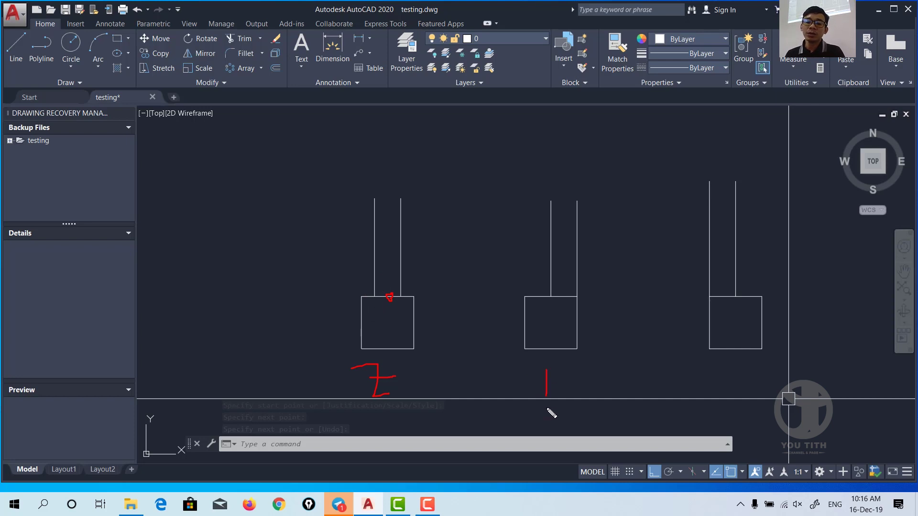
pyautogui.moveTo(530, 375); pyautogui.dragTo(557, 371)
pyautogui.moveTo(419, 356); pyautogui.dragTo(403, 392)
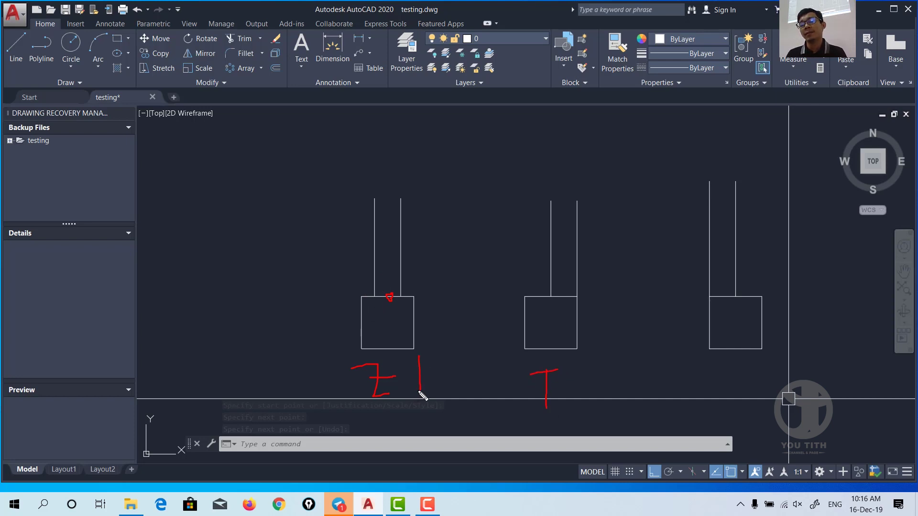
pyautogui.moveTo(591, 363); pyautogui.dragTo(578, 417)
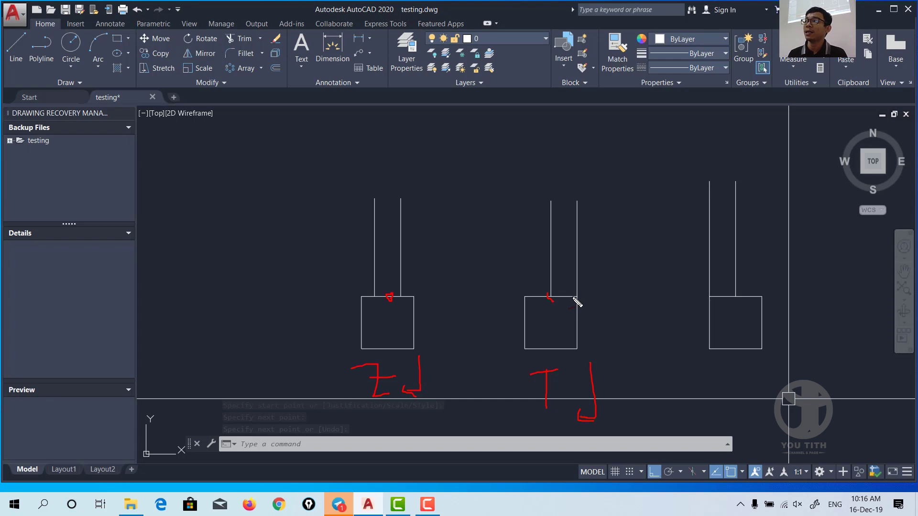
pyautogui.moveTo(711, 358); pyautogui.dragTo(713, 399)
pyautogui.moveTo(772, 360); pyautogui.dragTo(746, 417)
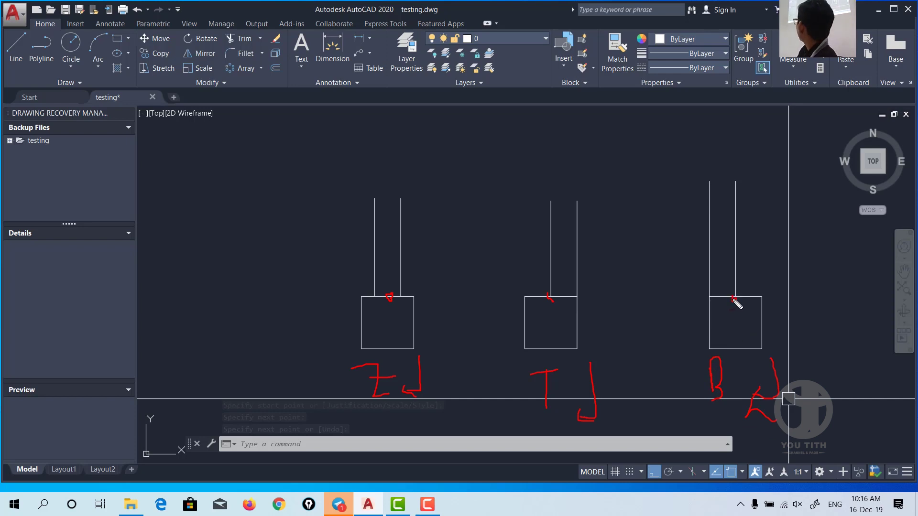
pyautogui.moveTo(719, 309); pyautogui.dragTo(699, 185)
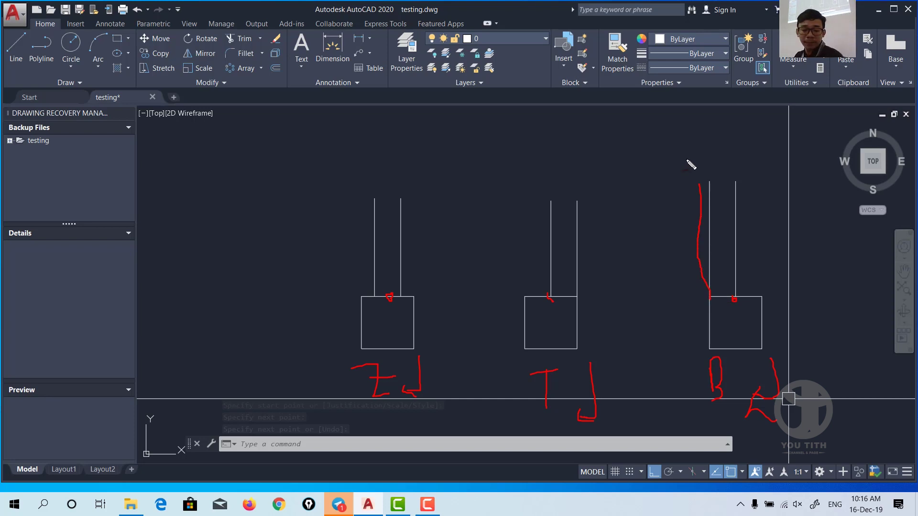
pyautogui.moveTo(679, 230)
pyautogui.mouseDown()
pyautogui.moveTo(774, 228)
pyautogui.moveTo(692, 241)
pyautogui.mouseUp()
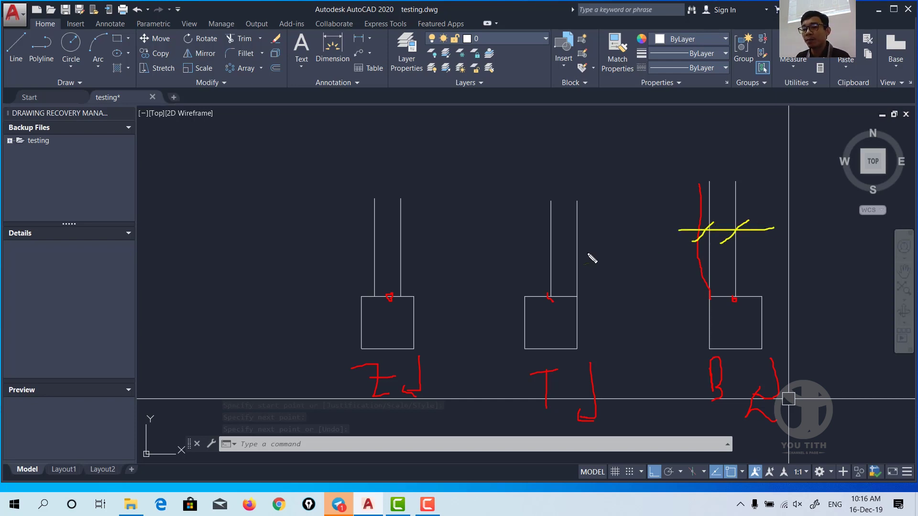
pyautogui.moveTo(540, 245)
pyautogui.mouseDown()
pyautogui.moveTo(585, 241)
pyautogui.moveTo(538, 253)
pyautogui.mouseUp()
pyautogui.moveTo(354, 239)
pyautogui.mouseDown()
pyautogui.moveTo(429, 245)
pyautogui.moveTo(367, 260)
pyautogui.mouseUp()
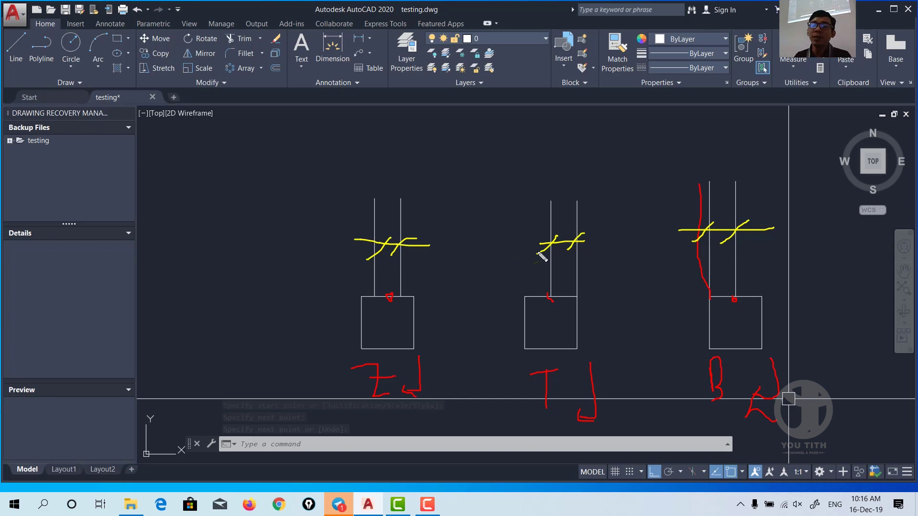
pyautogui.moveTo(571, 240)
pyautogui.mouseDown()
pyautogui.moveTo(530, 206)
pyautogui.moveTo(498, 228)
pyautogui.moveTo(516, 204)
pyautogui.moveTo(532, 206)
pyautogui.mouseUp()
pyautogui.moveTo(721, 229)
pyautogui.mouseDown()
pyautogui.moveTo(747, 186)
pyautogui.moveTo(769, 191)
pyautogui.moveTo(801, 162)
pyautogui.mouseUp()
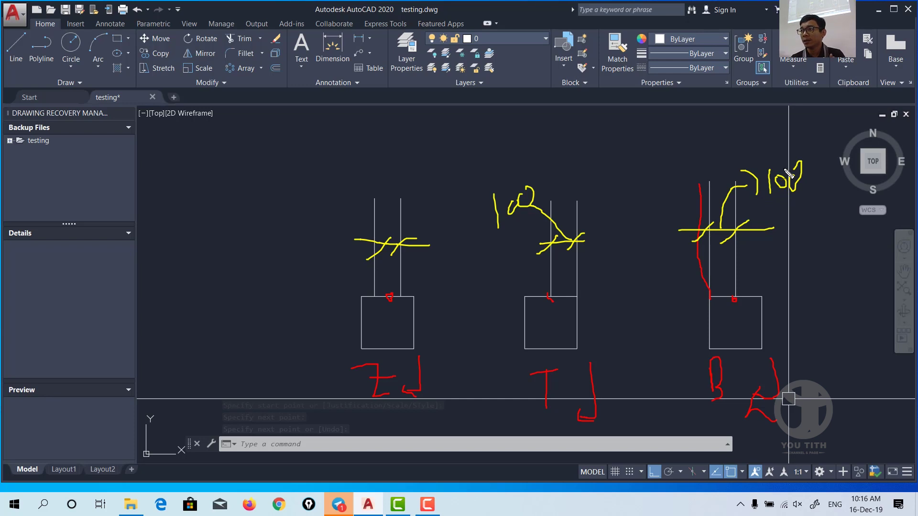
pyautogui.moveTo(365, 167); pyautogui.dragTo(385, 286)
pyautogui.moveTo(396, 173); pyautogui.dragTo(402, 312)
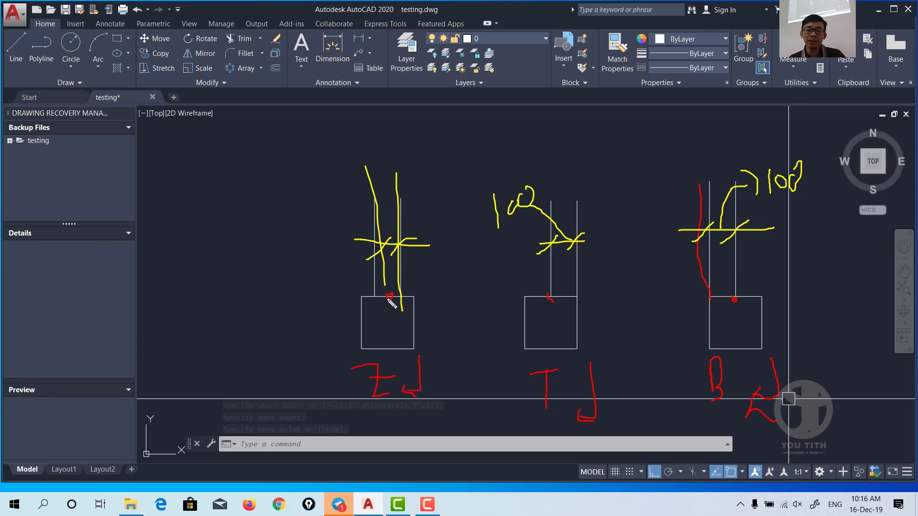
pyautogui.press('Escape')
pyautogui.press('Escape')
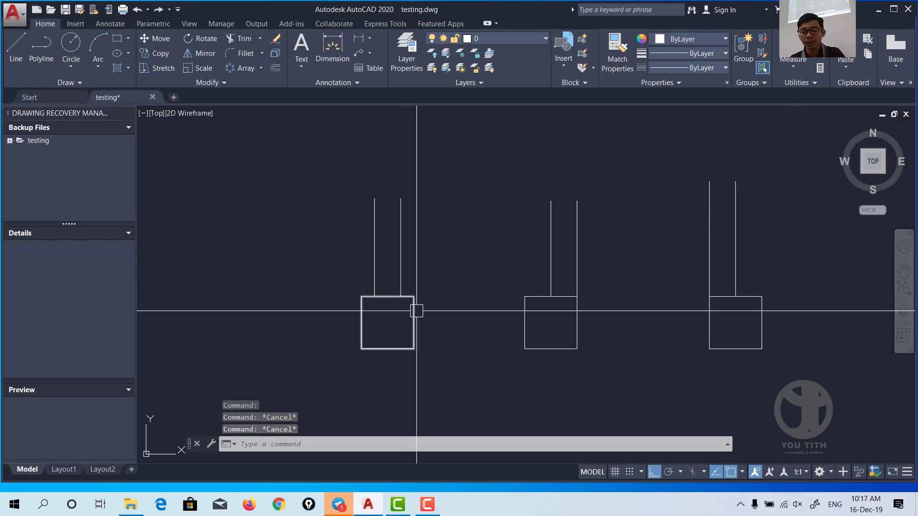
# - Start MLINE with Zero justification and a multiline scale of 200
pyautogui.write('ml')
pyautogui.press('Return')
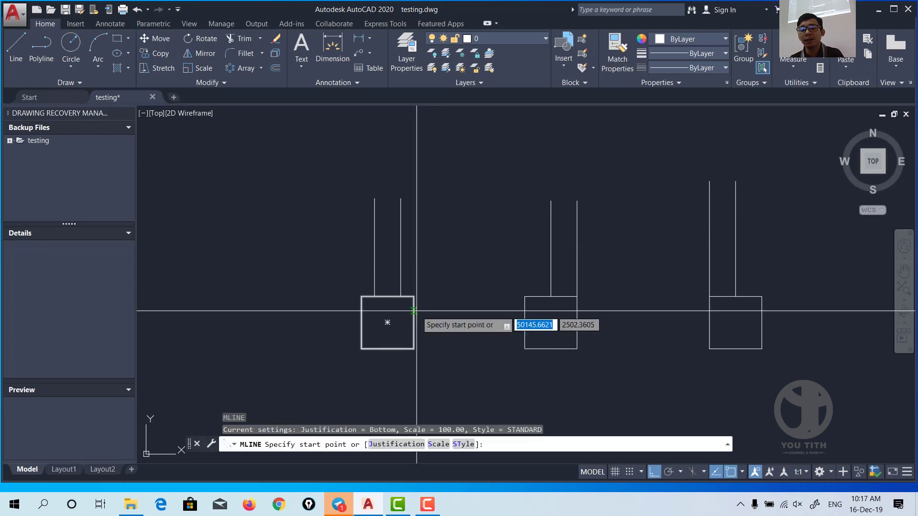
pyautogui.write('j')
pyautogui.press('Return')
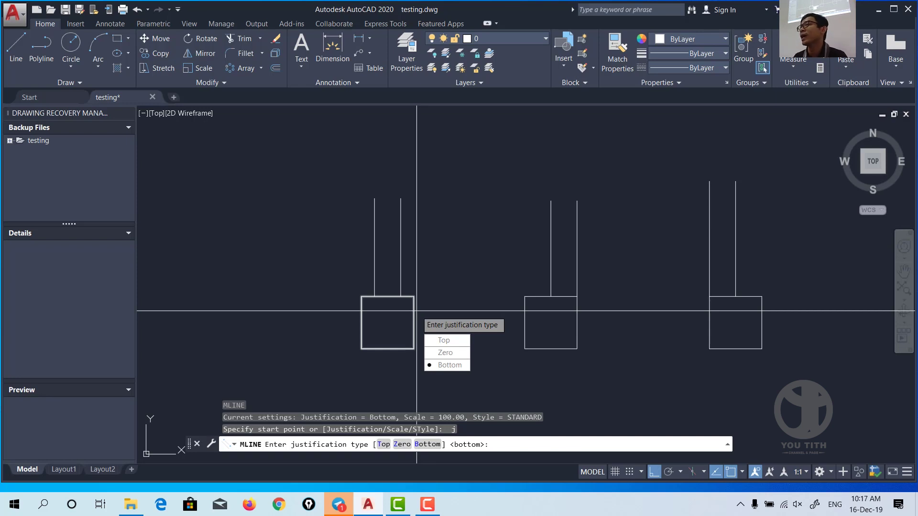
pyautogui.write('z')
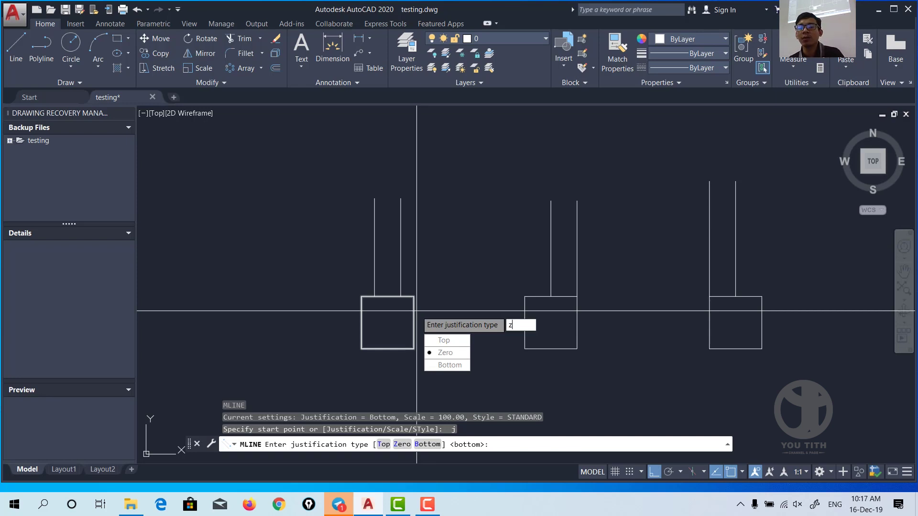
pyautogui.press('Return')
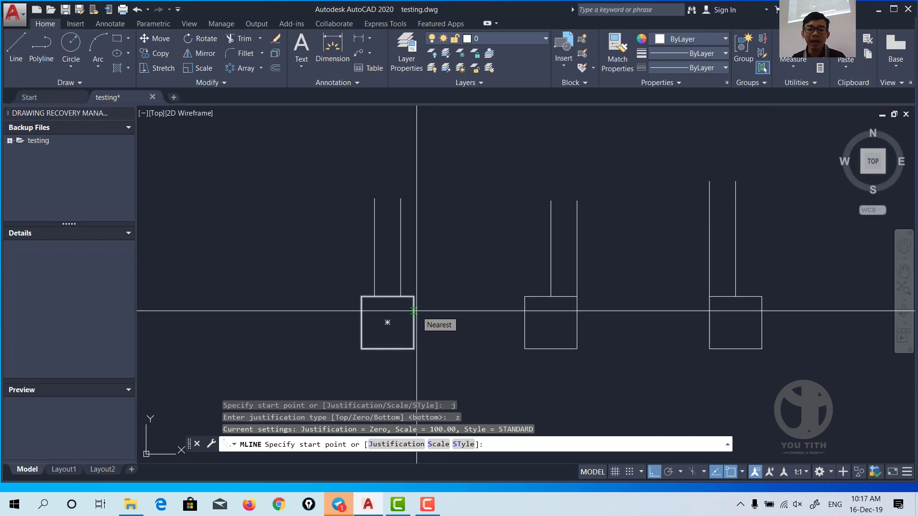
pyautogui.write('s')
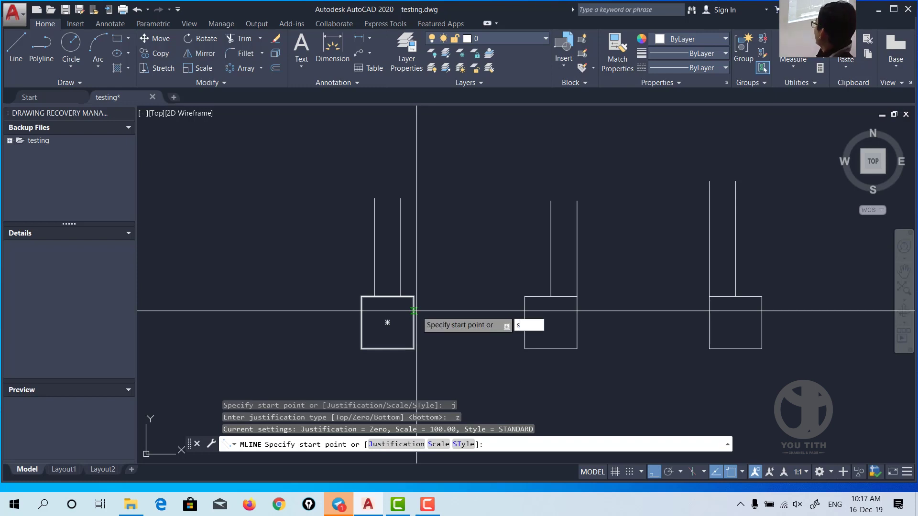
pyautogui.press('Return')
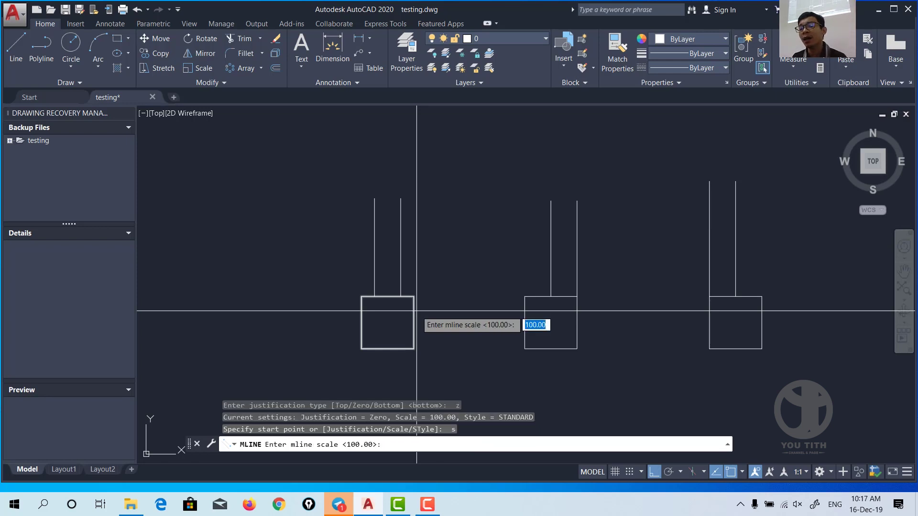
pyautogui.write('2')
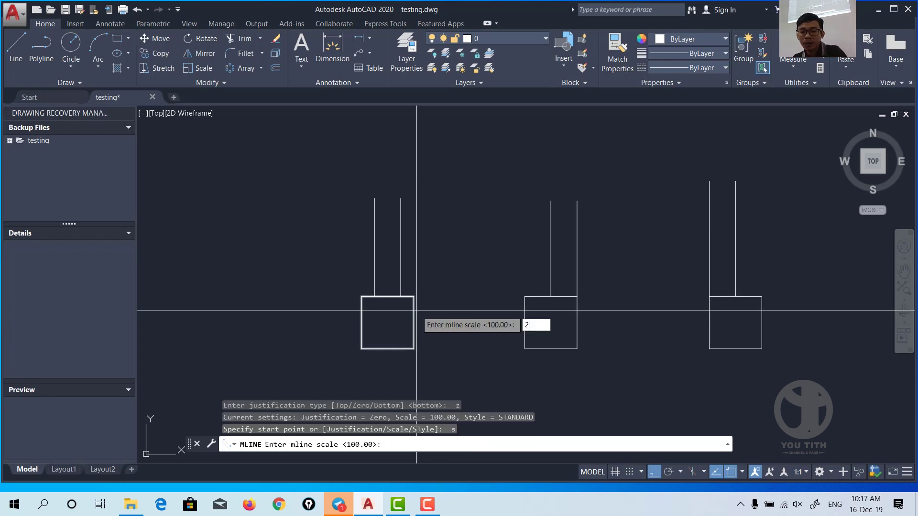
pyautogui.press('Return')
pyautogui.moveTo(659, 324)
pyautogui.mouseDown(button='middle')
pyautogui.moveTo(412, 246)
pyautogui.moveTo(366, 273)
pyautogui.mouseUp(button='middle')
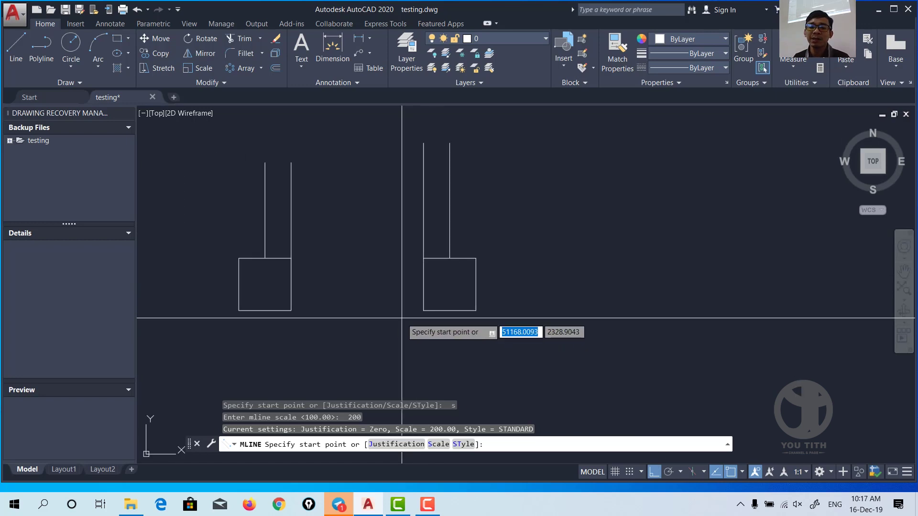
# - Draw the Zero-justified, scale-200 wall from the square's right midpoint out to the right
pyautogui.click(479, 286)
pyautogui.click(687, 285)
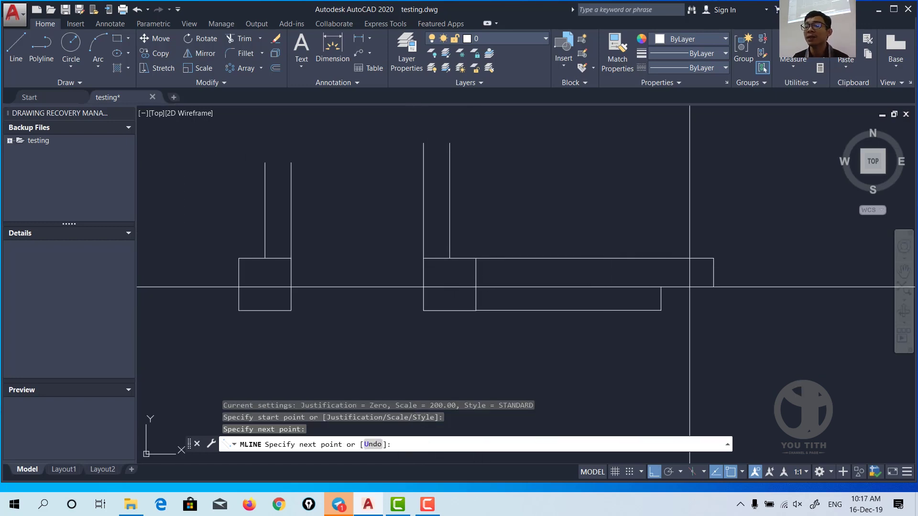
pyautogui.press('Return')
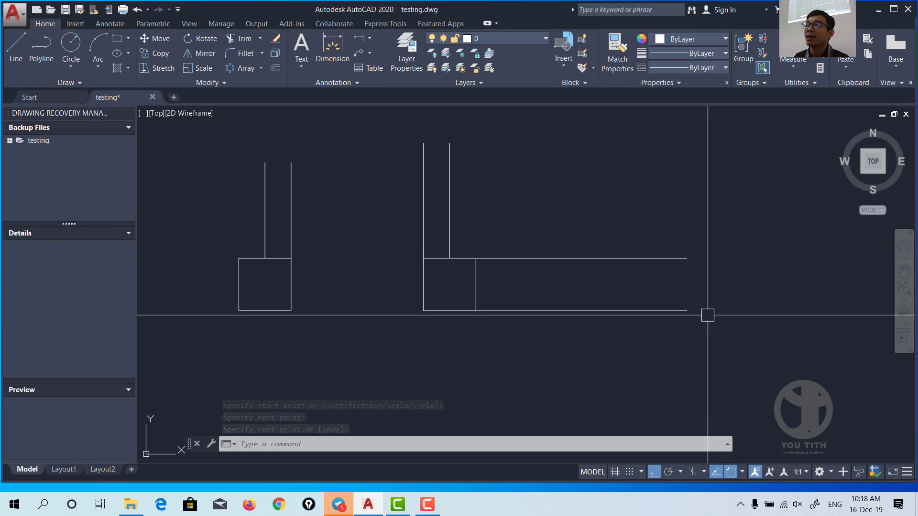
# - Copy the middle square and its post line to the far left
pyautogui.moveTo(508, 302); pyautogui.dragTo(607, 324, button='middle')
pyautogui.moveTo(457, 342); pyautogui.dragTo(588, 356, button='middle')
pyautogui.moveTo(414, 304); pyautogui.dragTo(449, 295, button='middle')
pyautogui.click(588, 223)
pyautogui.click(517, 351)
pyautogui.write('Co')
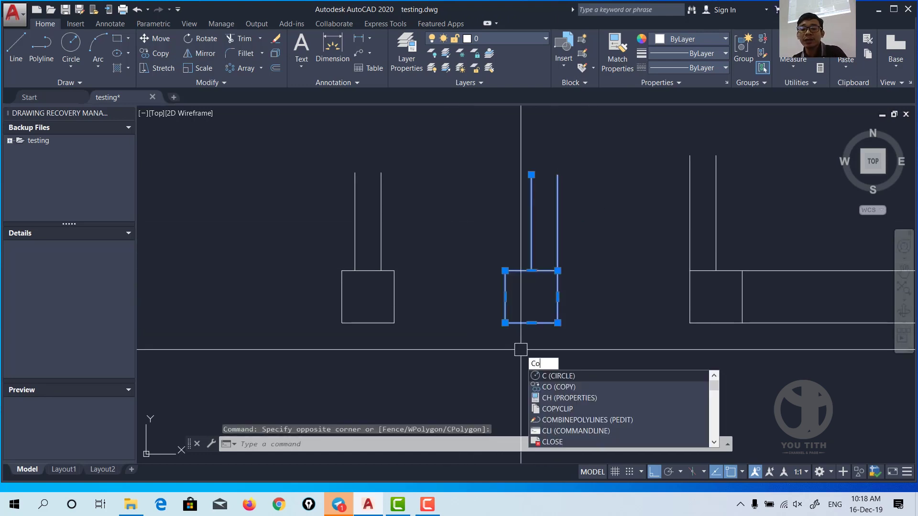
pyautogui.press('Return')
pyautogui.click(529, 296)
pyautogui.click(242, 300)
pyautogui.press('Escape')
# - Select the copied square's post line and start moving it, then cancel the move
pyautogui.moveTo(241, 305); pyautogui.dragTo(439, 332, button='middle')
pyautogui.click(474, 260)
pyautogui.click(393, 260)
pyautogui.write('m')
pyautogui.press('Return')
pyautogui.click(424, 299)
pyautogui.press('Escape')
pyautogui.moveTo(527, 313)
pyautogui.mouseDown(button='middle')
pyautogui.moveTo(355, 282)
pyautogui.moveTo(418, 301)
pyautogui.moveTo(375, 298)
pyautogui.mouseUp(button='middle')
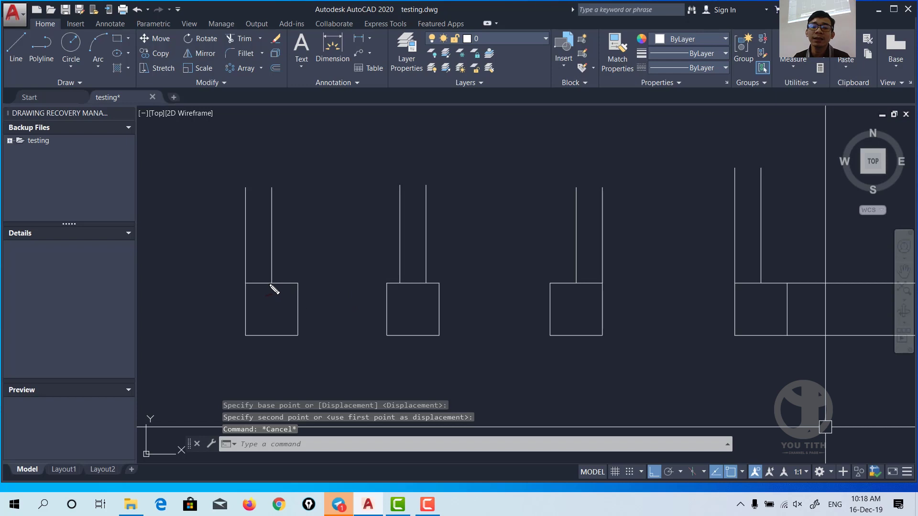
# - Sketch red pen strokes over the far-left square and its post
pyautogui.moveTo(264, 286); pyautogui.dragTo(260, 331)
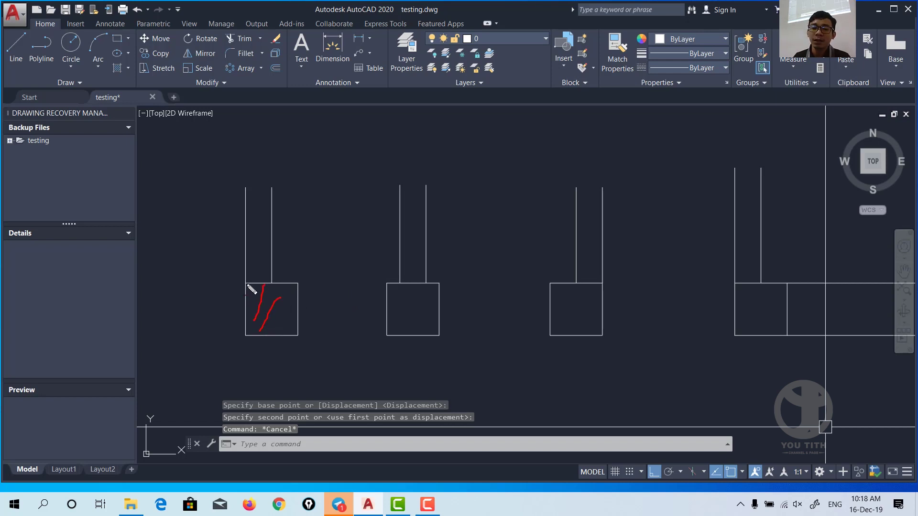
pyautogui.moveTo(242, 182); pyautogui.dragTo(241, 285)
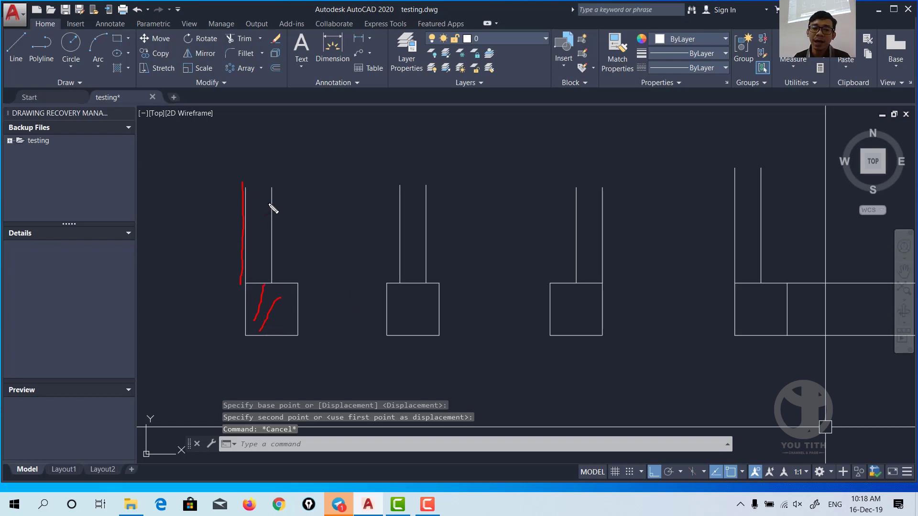
pyautogui.moveTo(245, 187); pyautogui.dragTo(289, 355)
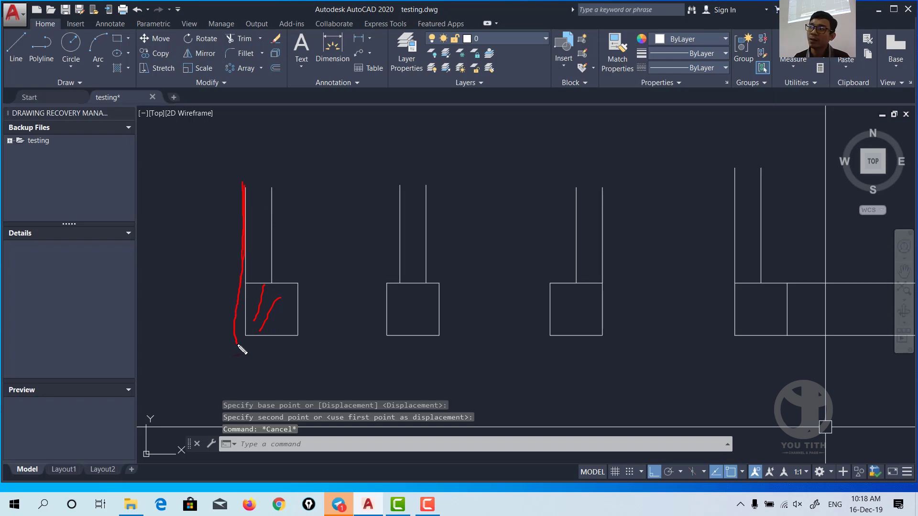
pyautogui.moveTo(272, 183)
pyautogui.mouseDown()
pyautogui.moveTo(300, 282)
pyautogui.moveTo(281, 353)
pyautogui.mouseUp()
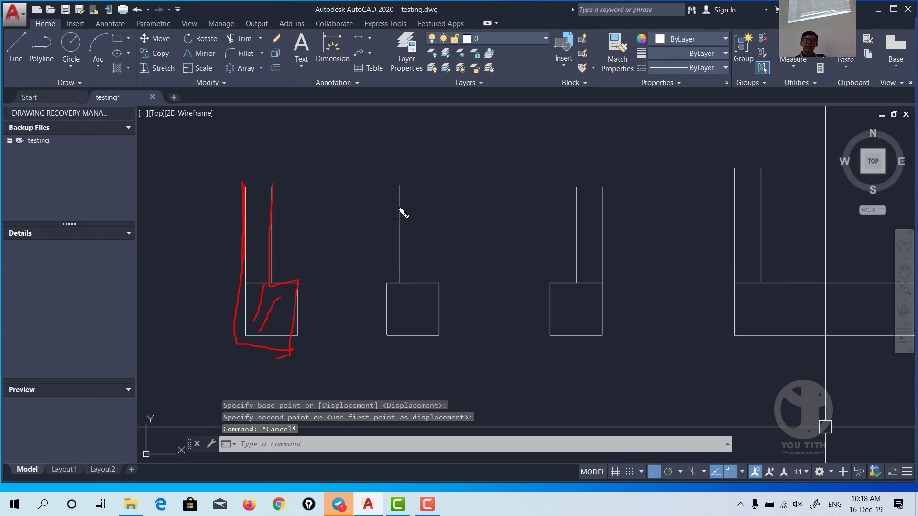
# - Sketch red wall lines across the middle square, then undo those strokes
pyautogui.moveTo(387, 281)
pyautogui.mouseDown()
pyautogui.moveTo(392, 337)
pyautogui.moveTo(382, 138)
pyautogui.mouseUp()
pyautogui.moveTo(436, 187)
pyautogui.mouseDown()
pyautogui.moveTo(436, 282)
pyautogui.moveTo(644, 288)
pyautogui.mouseUp()
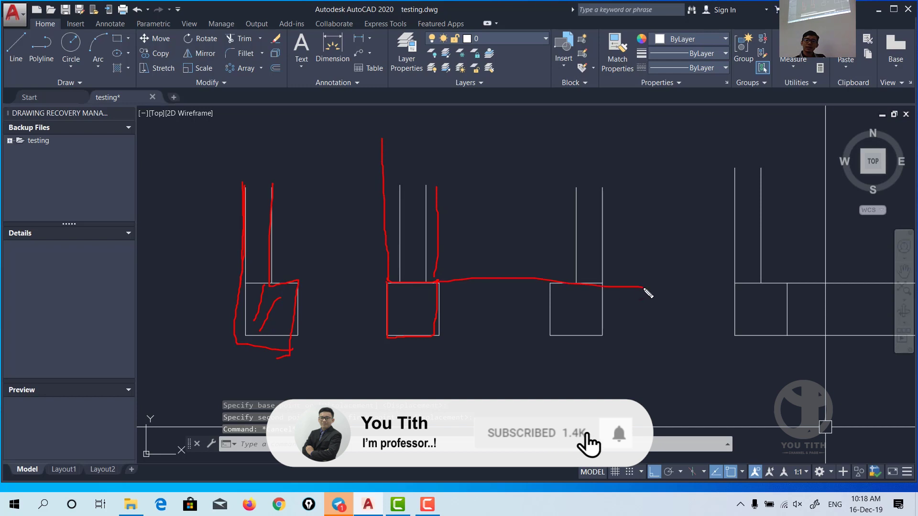
pyautogui.moveTo(436, 334); pyautogui.dragTo(693, 330)
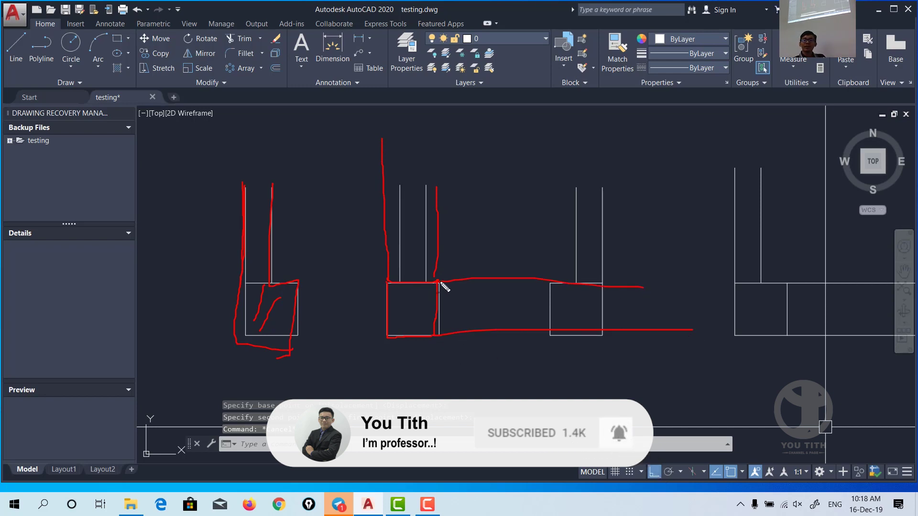
pyautogui.moveTo(438, 247)
pyautogui.mouseDown()
pyautogui.moveTo(464, 275)
pyautogui.moveTo(453, 266)
pyautogui.mouseUp()
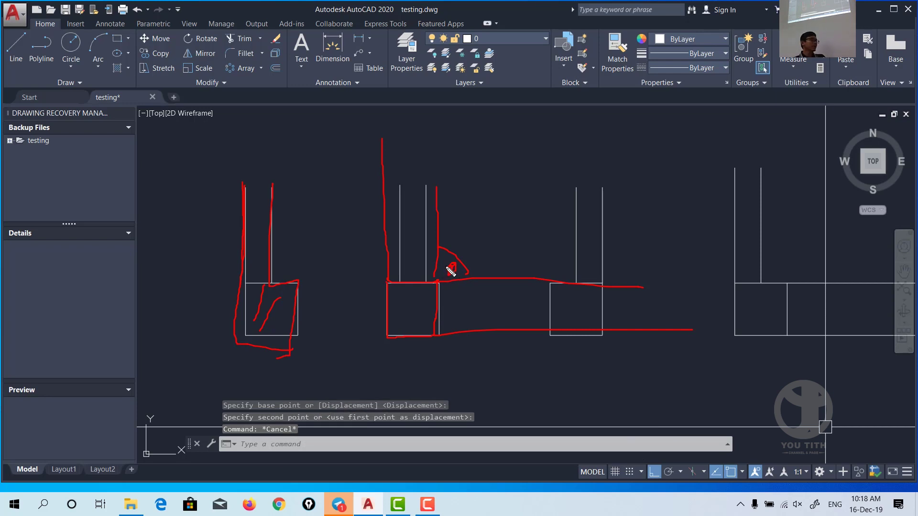
pyautogui.hotkey('ctrl', 'z')
pyautogui.hotkey('ctrl', 'z')
pyautogui.hotkey('ctrl', 'z')
pyautogui.hotkey('ctrl', 'z')
pyautogui.hotkey('ctrl', 'z')
pyautogui.hotkey('ctrl', 'z')
pyautogui.hotkey('ctrl', 'z')
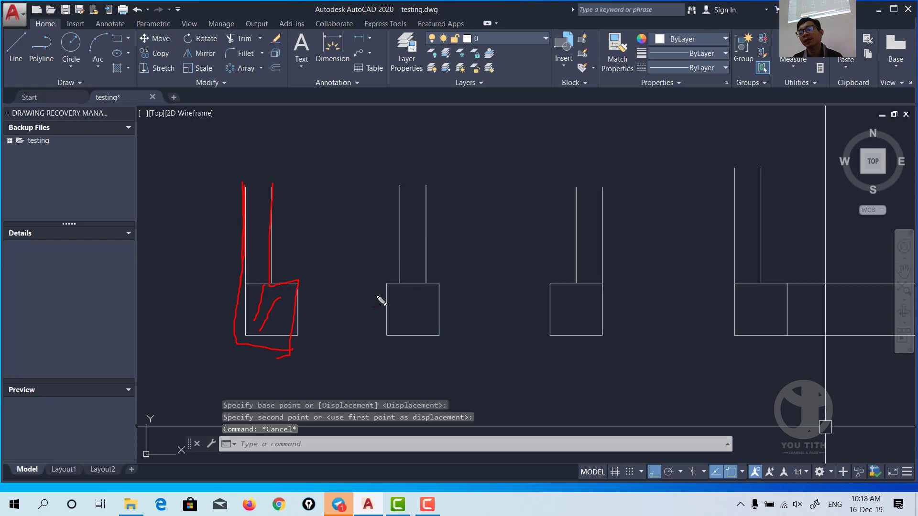
# - Sketch red strokes over the middle, third and right squares, then undo them
pyautogui.moveTo(385, 282)
pyautogui.mouseDown()
pyautogui.moveTo(426, 281)
pyautogui.moveTo(444, 320)
pyautogui.moveTo(424, 339)
pyautogui.moveTo(396, 287)
pyautogui.moveTo(401, 169)
pyautogui.mouseUp()
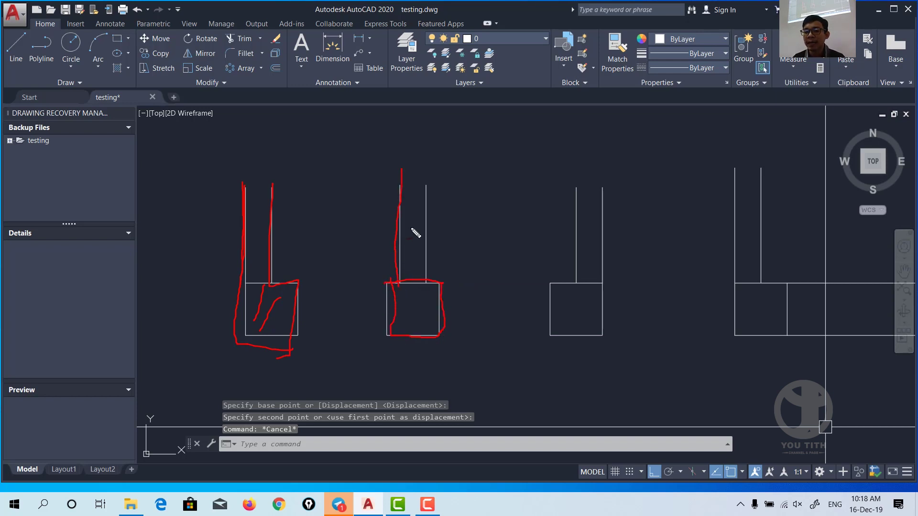
pyautogui.moveTo(427, 276); pyautogui.dragTo(425, 159)
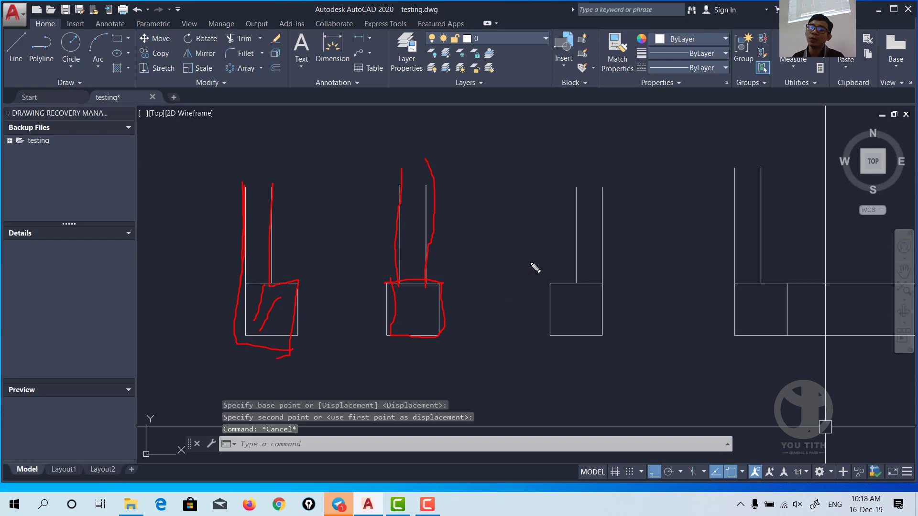
pyautogui.moveTo(602, 192); pyautogui.dragTo(587, 337)
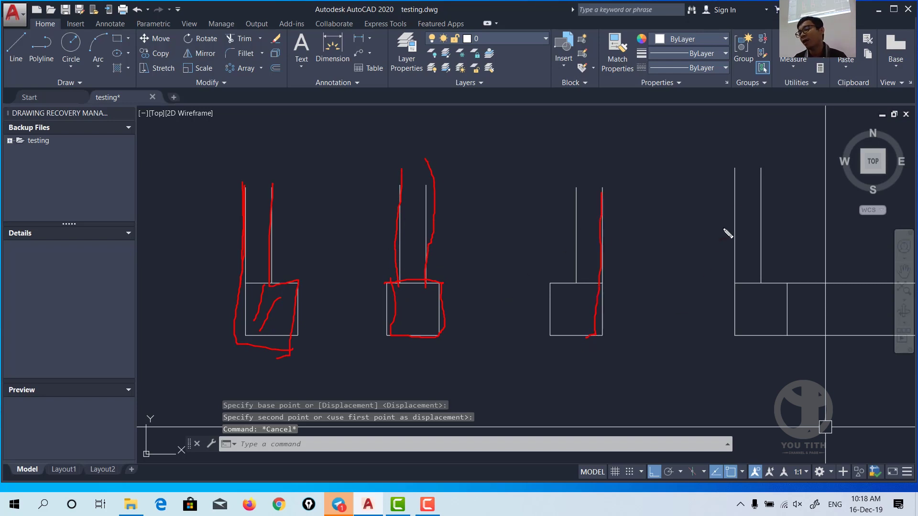
pyautogui.moveTo(736, 168)
pyautogui.mouseDown()
pyautogui.moveTo(742, 335)
pyautogui.moveTo(823, 332)
pyautogui.mouseUp()
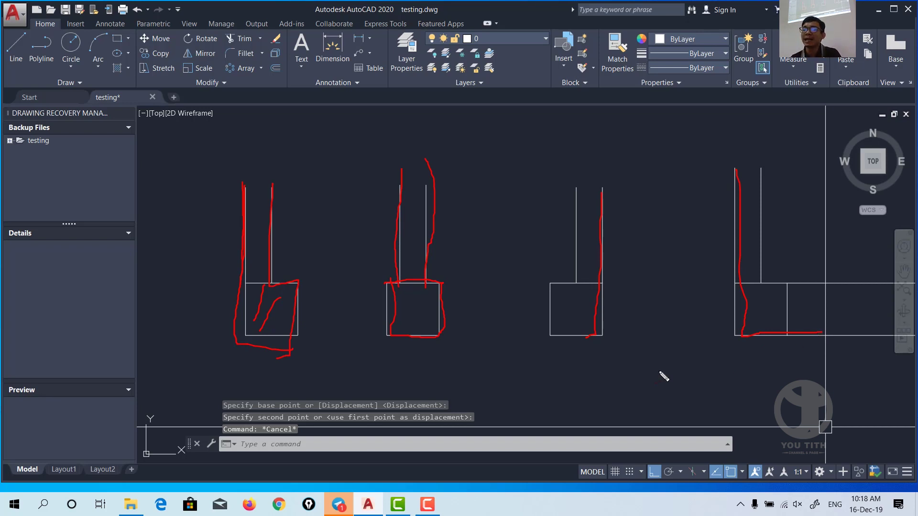
pyautogui.hotkey('ctrl', 'z')
pyautogui.hotkey('ctrl', 'z')
pyautogui.hotkey('ctrl', 'z')
pyautogui.hotkey('ctrl', 'z')
pyautogui.hotkey('ctrl', 'z')
pyautogui.hotkey('ctrl', 'z')
# - Sketch two parallel red wall lines running right from the third square
pyautogui.moveTo(603, 281); pyautogui.dragTo(808, 279)
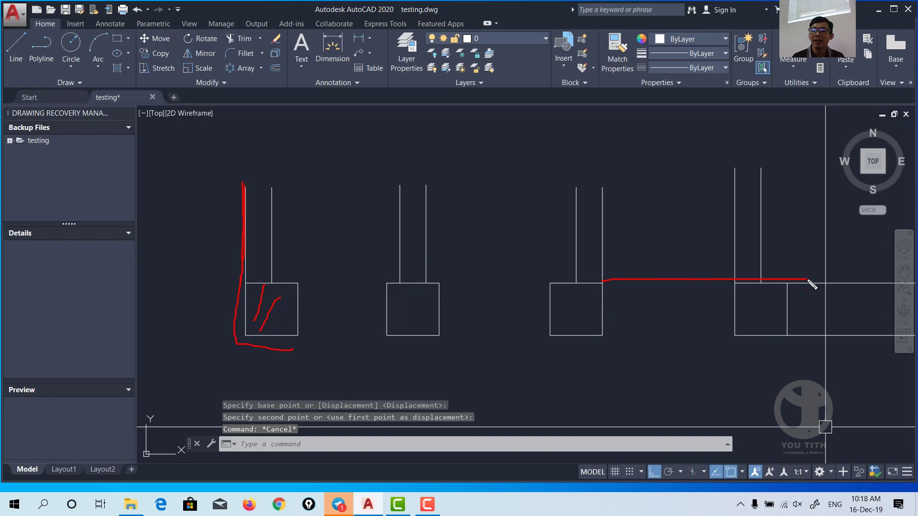
pyautogui.moveTo(605, 307); pyautogui.dragTo(820, 311)
pyautogui.moveTo(603, 283)
pyautogui.mouseDown()
pyautogui.moveTo(605, 335)
pyautogui.moveTo(549, 339)
pyautogui.moveTo(553, 278)
pyautogui.moveTo(589, 280)
pyautogui.mouseUp()
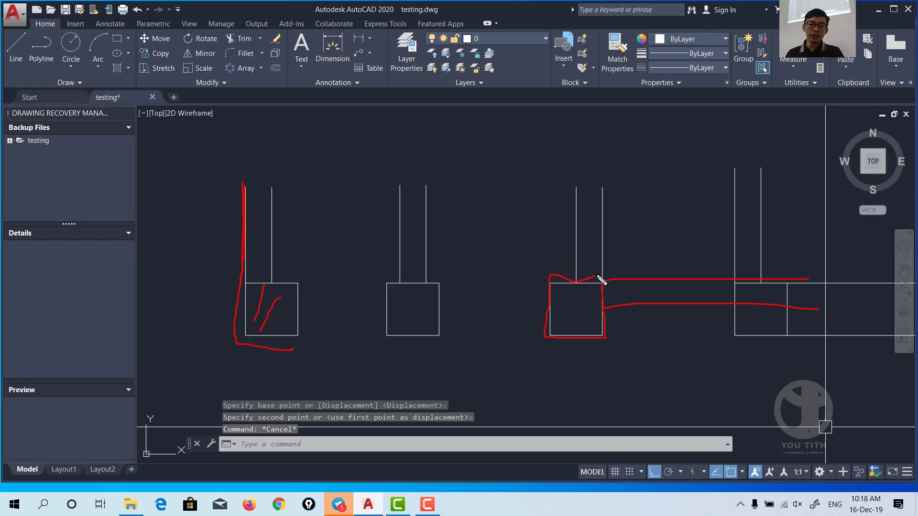
# - Start another Zero-justified MLINE and type 100 for its start point
pyautogui.moveTo(492, 262); pyautogui.dragTo(510, 260, button='middle')
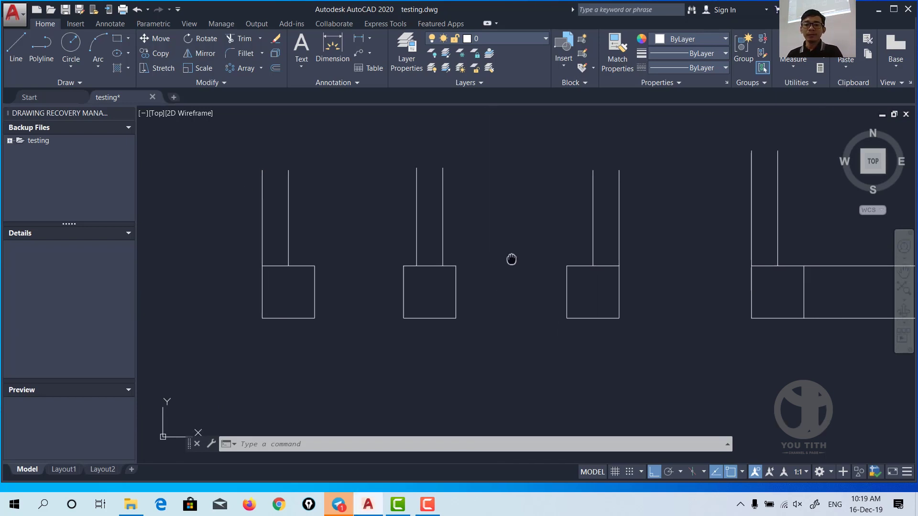
pyautogui.moveTo(529, 352); pyautogui.dragTo(547, 352, button='middle')
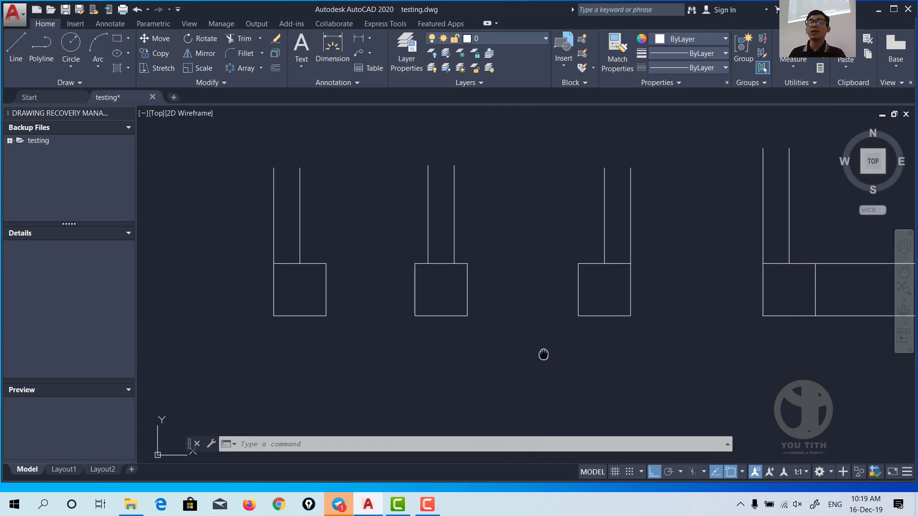
pyautogui.write('ml')
pyautogui.press('Return')
pyautogui.write('j')
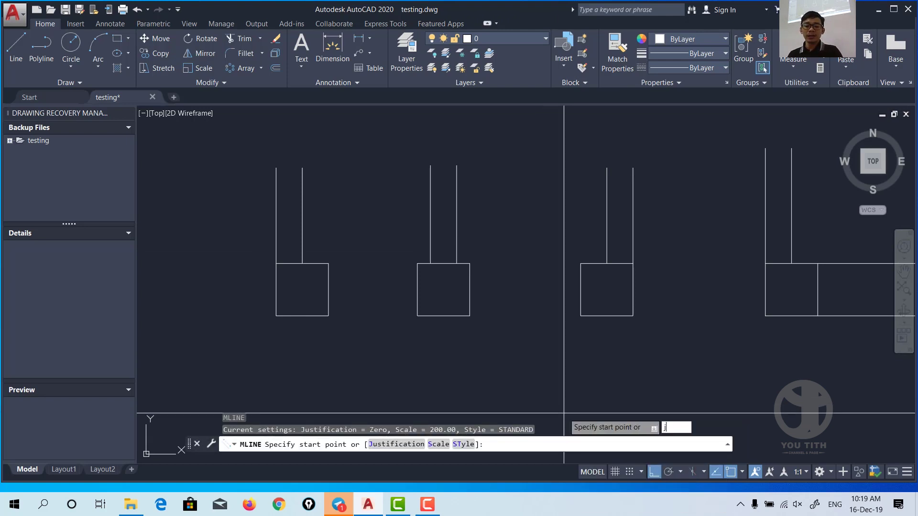
pyautogui.press('Return')
pyautogui.write('z')
pyautogui.press('Return')
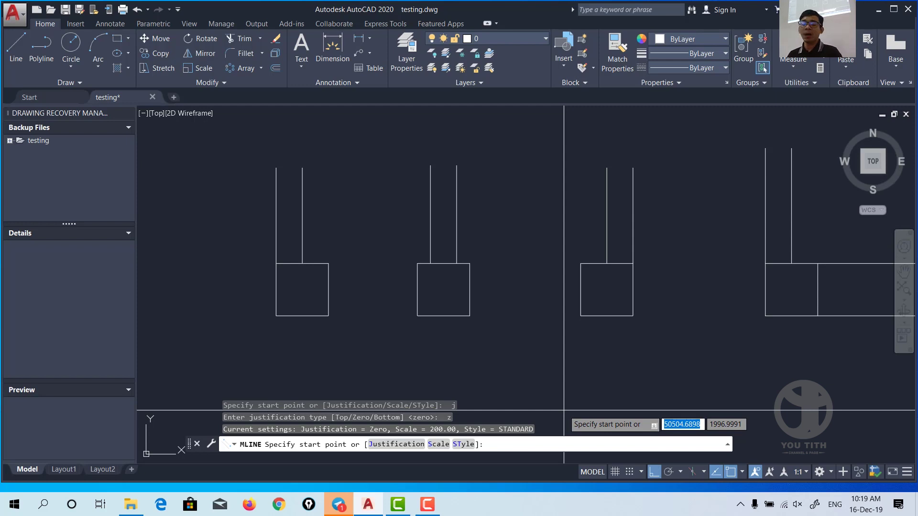
pyautogui.write('100')
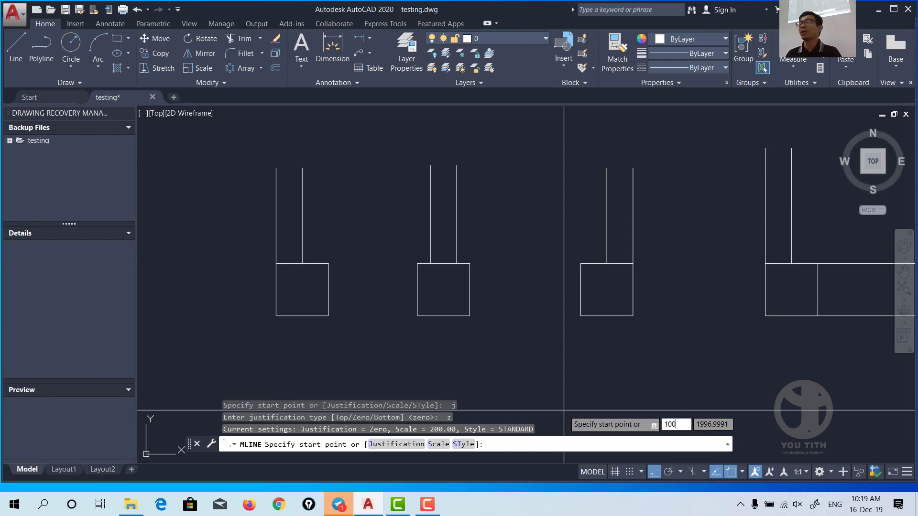